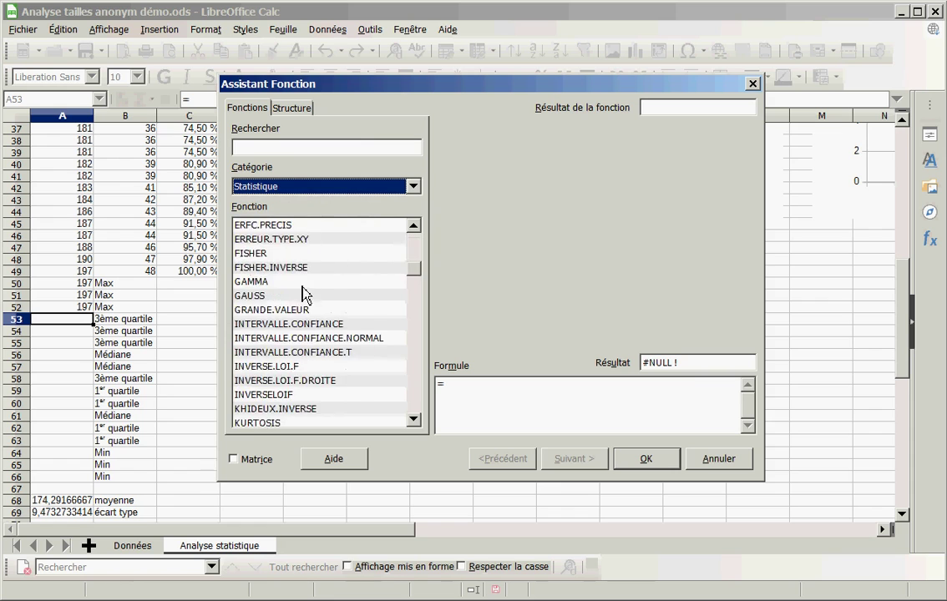
Insert the QUARTILE function in A53 for the third quartile, using data range A2:A49 and mode 3
scroll(301, 290, down, 20)
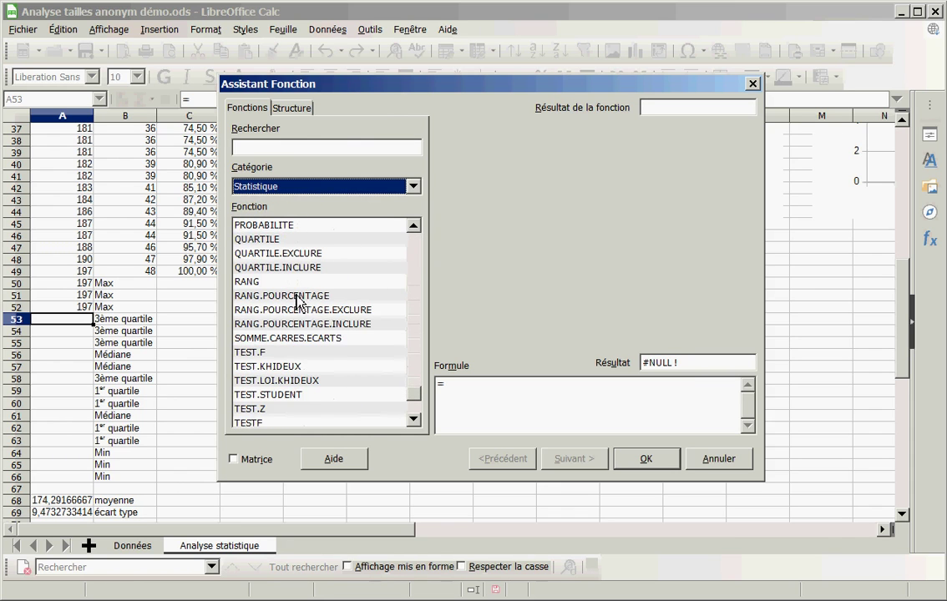
click(271, 243)
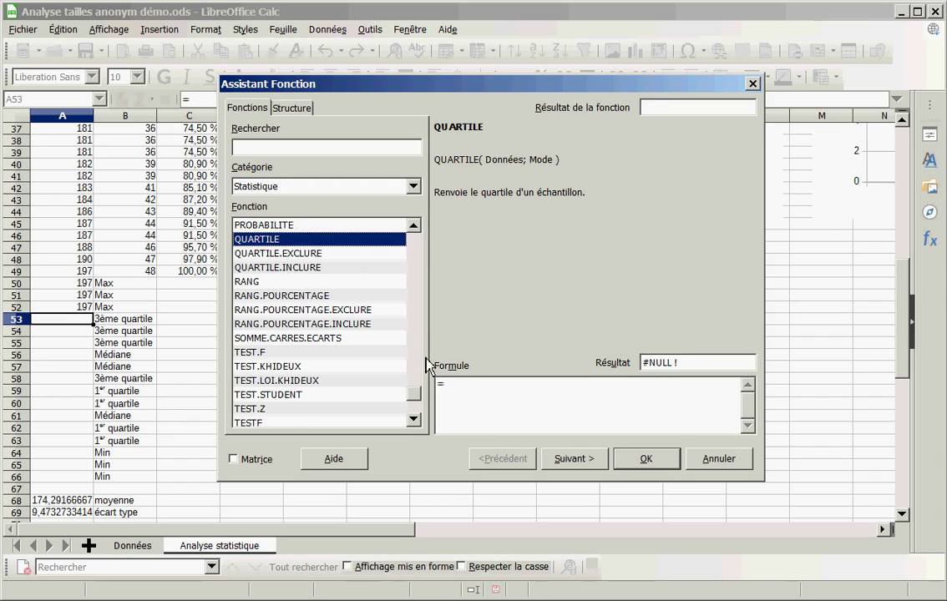
double_click(271, 241)
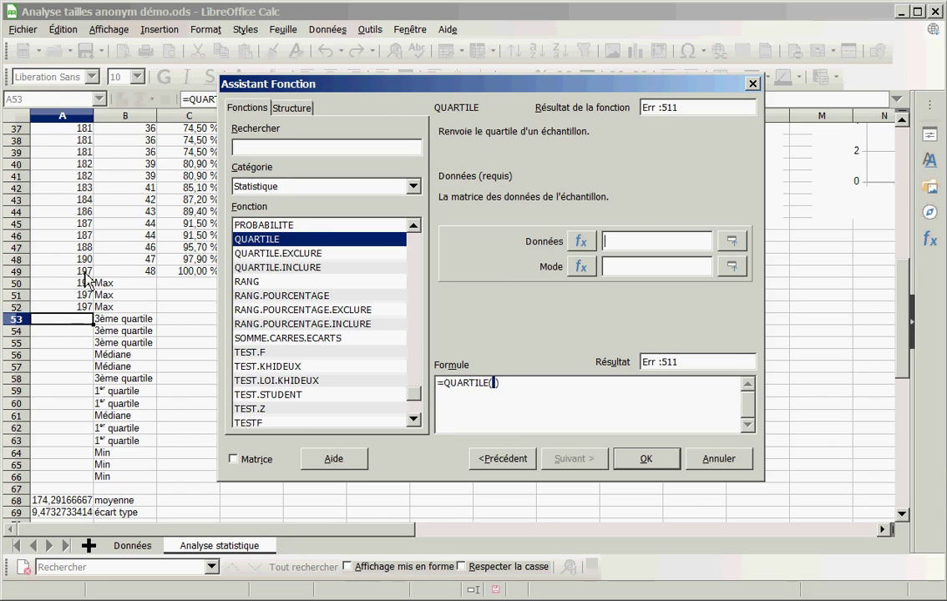
drag(85, 275, 65, 136)
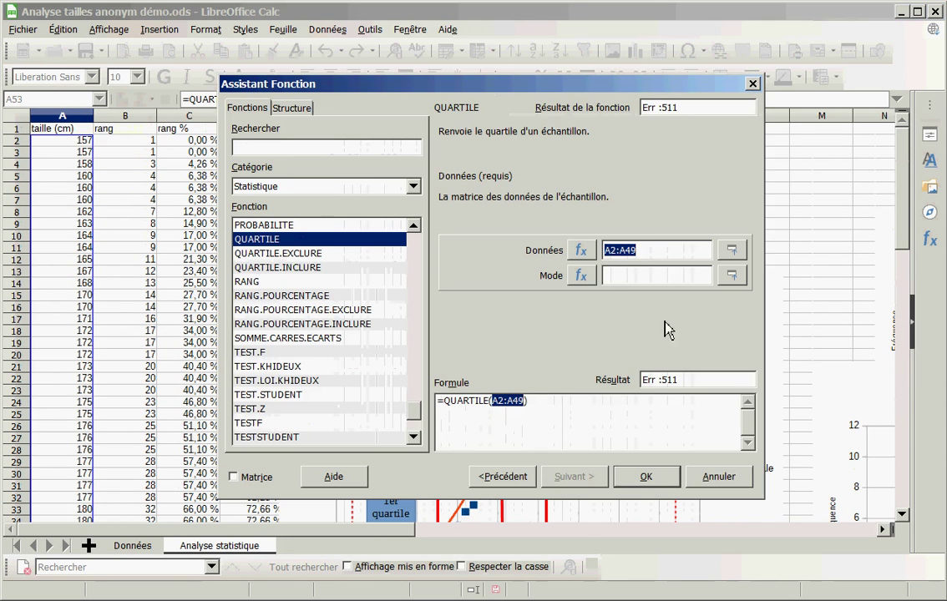
click(613, 275)
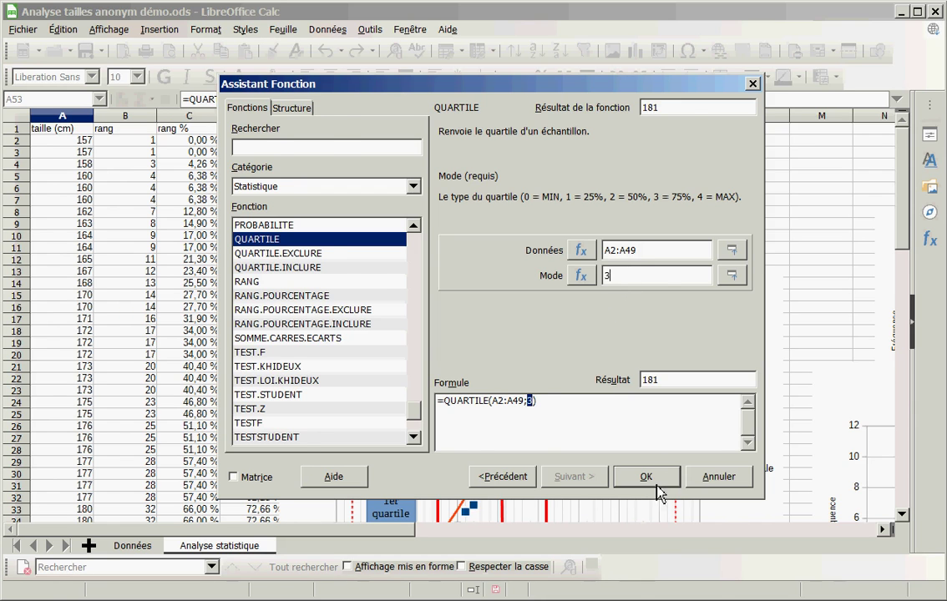
click(625, 478)
Lock the row references in A53's quartile formula as A$2:A$49 and fill the formula down through A55
scroll(461, 427, down, 13)
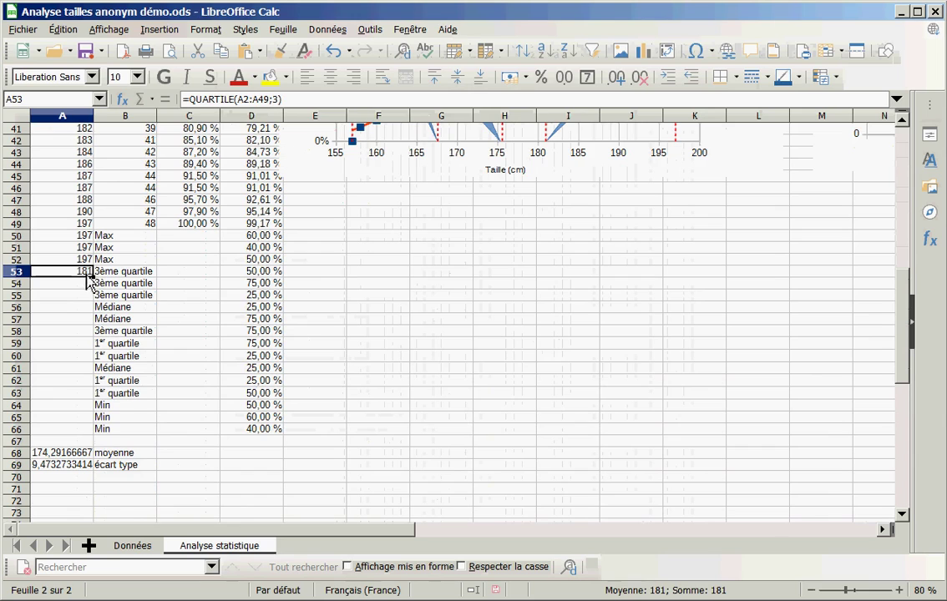
click(247, 98)
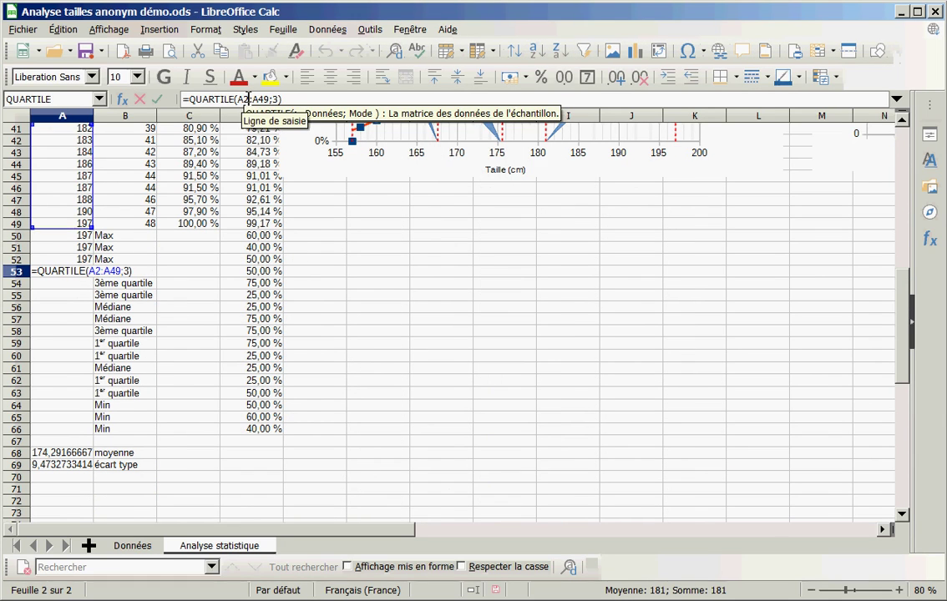
click(243, 98)
text($)
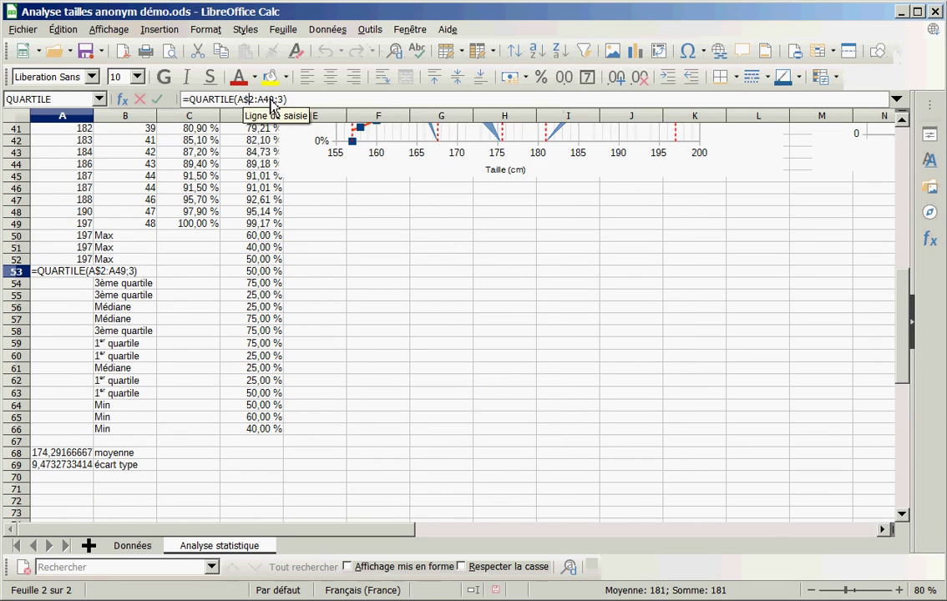
click(262, 98)
text($)
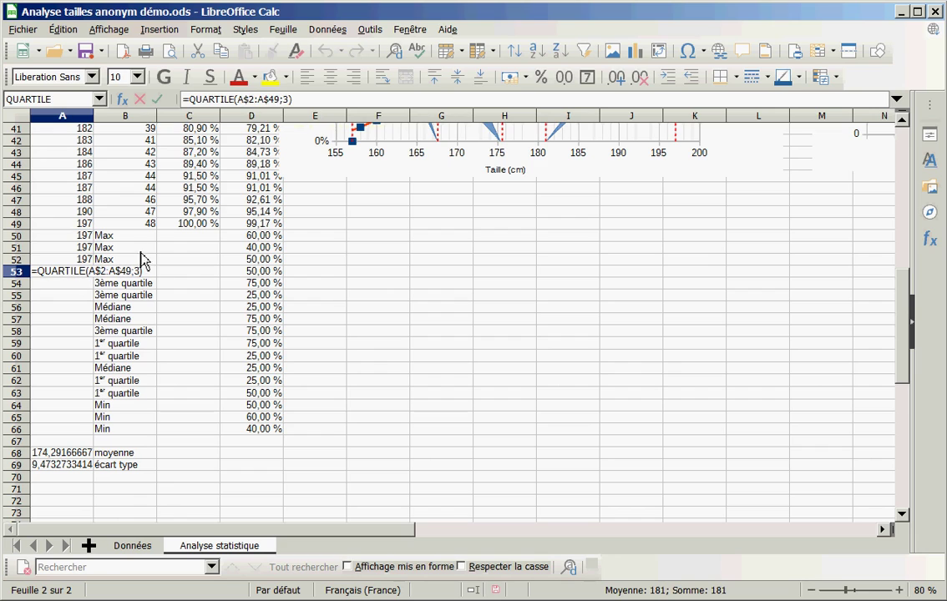
key(Return)
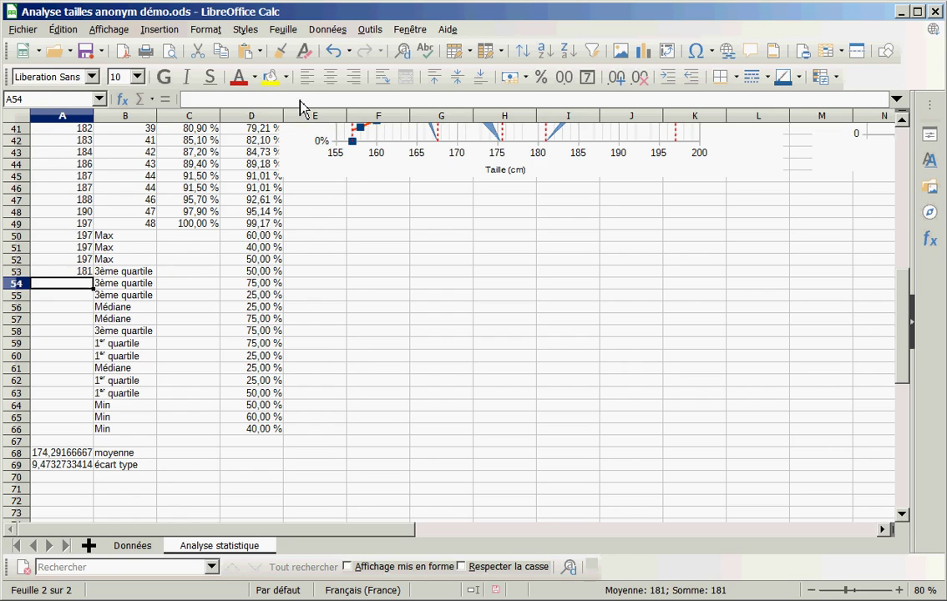
click(73, 273)
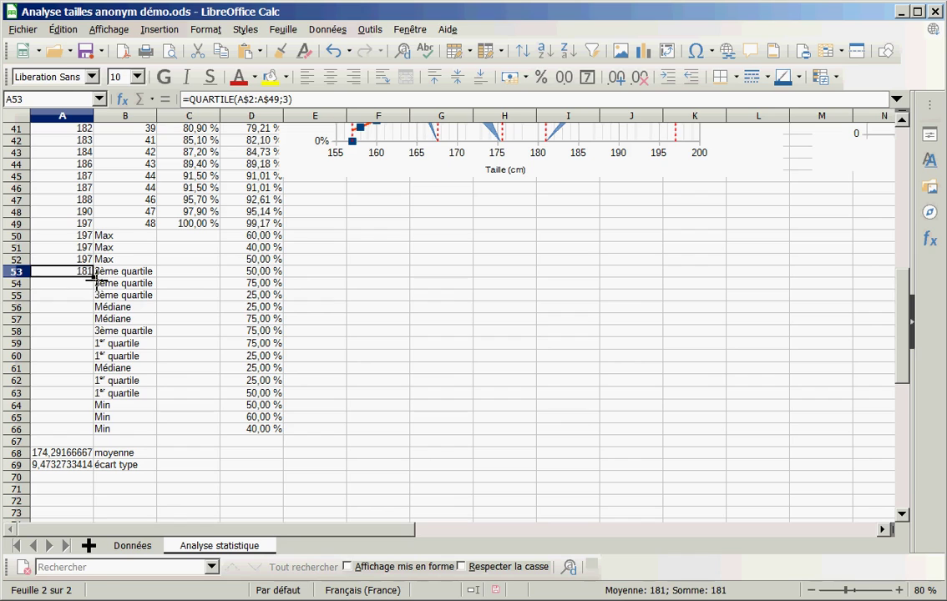
drag(92, 278, 95, 305)
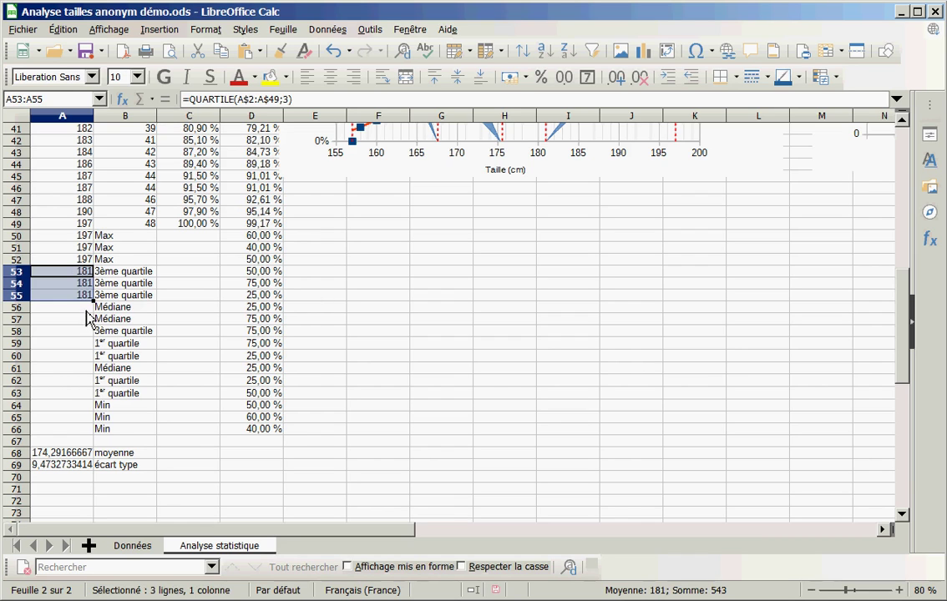
Insert the statistical function MEDIANE in A56 with the range A3:A49
click(86, 311)
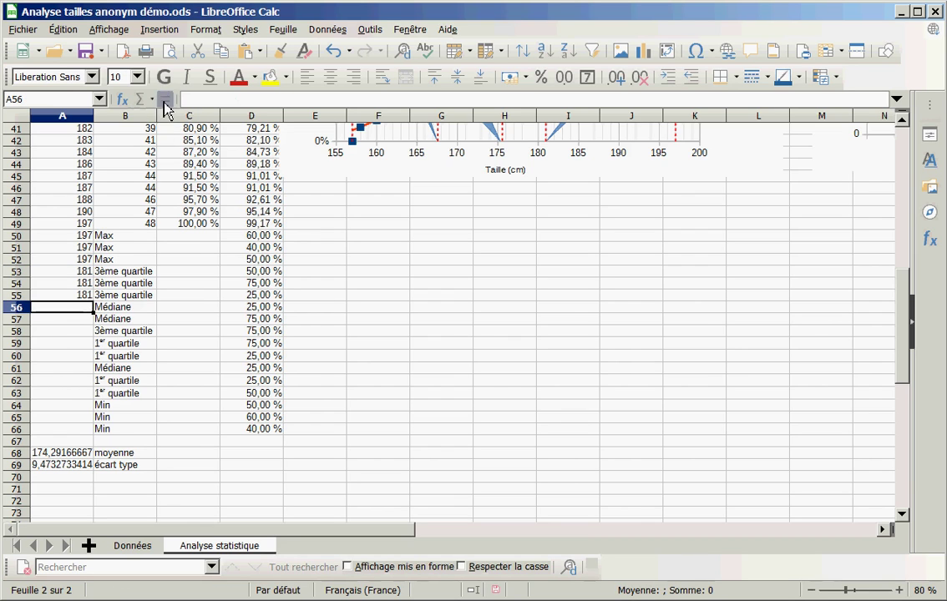
click(122, 99)
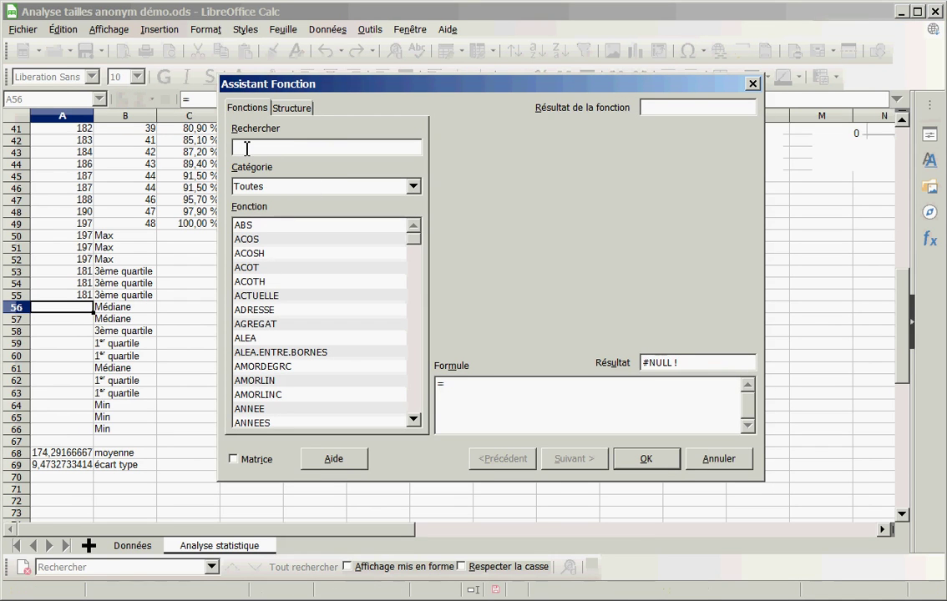
click(261, 189)
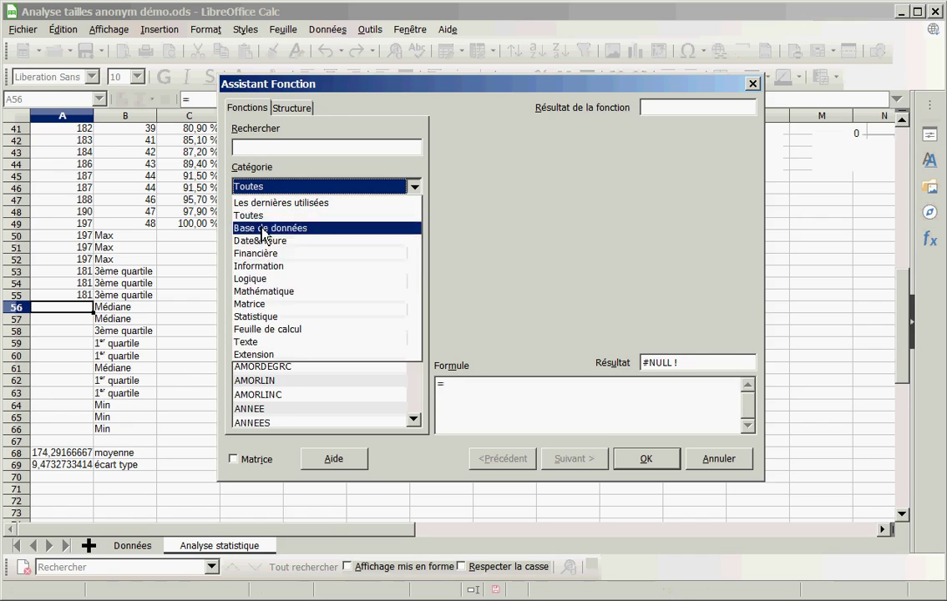
click(260, 316)
scroll(282, 298, down, 15)
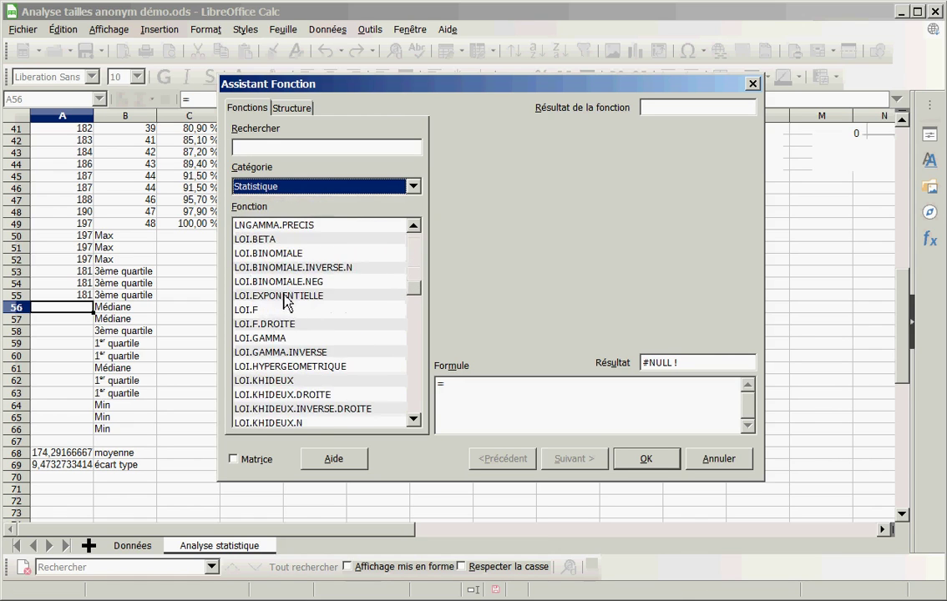
scroll(284, 296, down, 10)
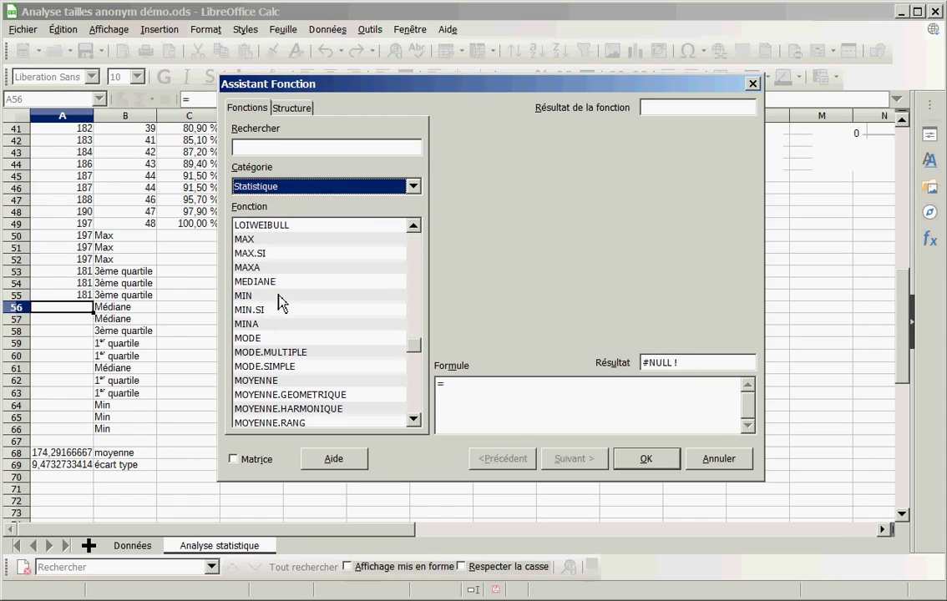
click(264, 283)
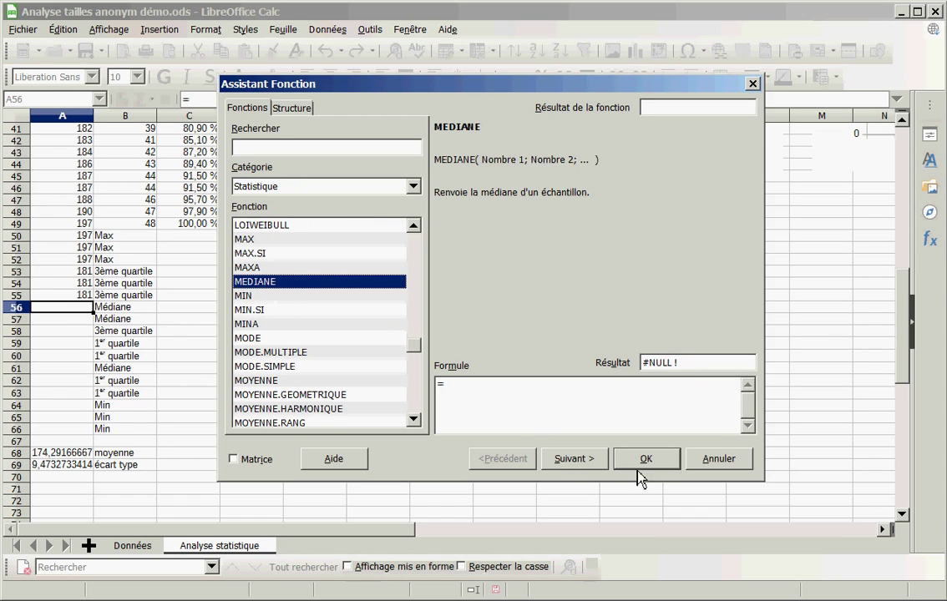
double_click(289, 284)
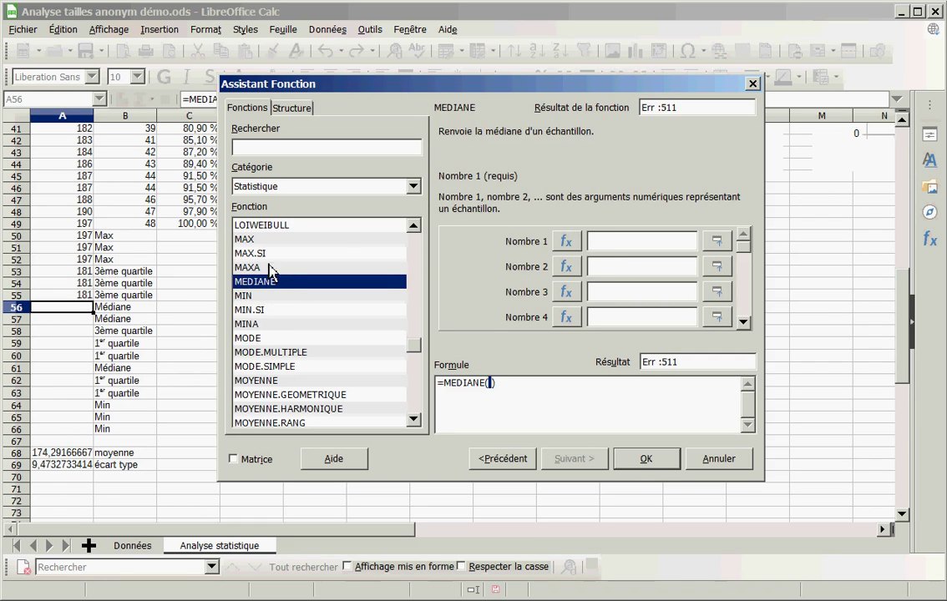
drag(74, 225, 60, 153)
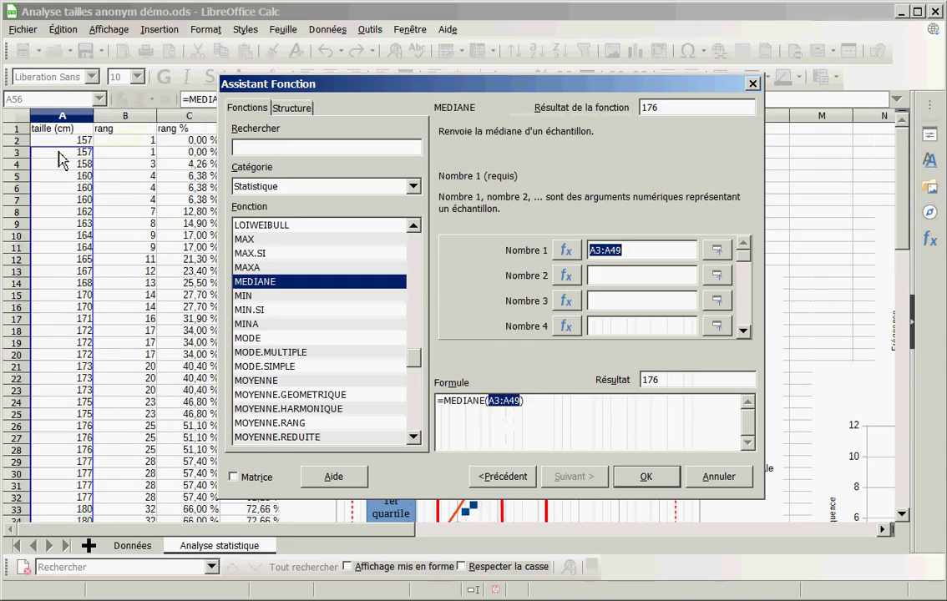
click(639, 479)
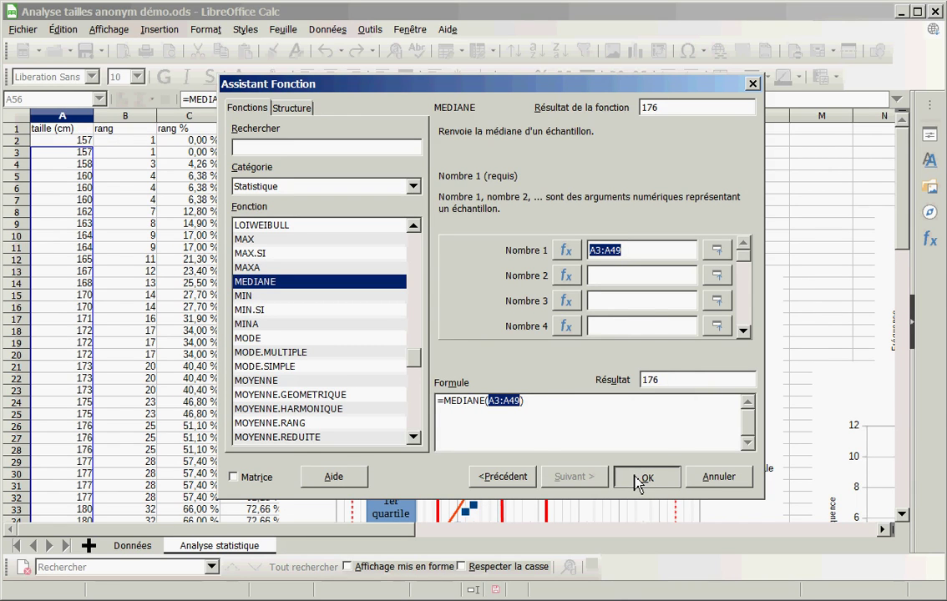
click(640, 480)
Lock the row references in A56's median formula as A$3:A$49 and fill the formula down to A57
scroll(100, 379, down, 13)
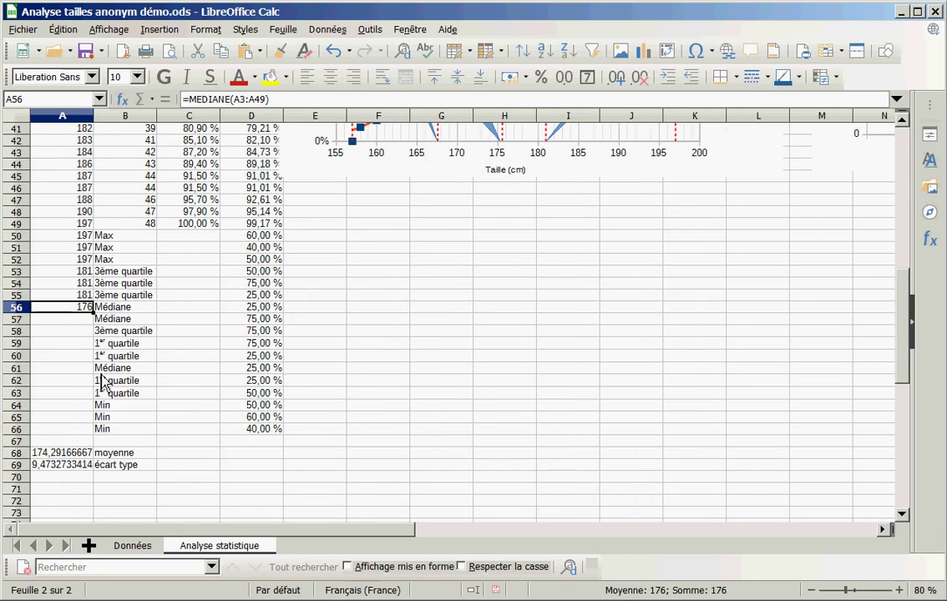
click(238, 100)
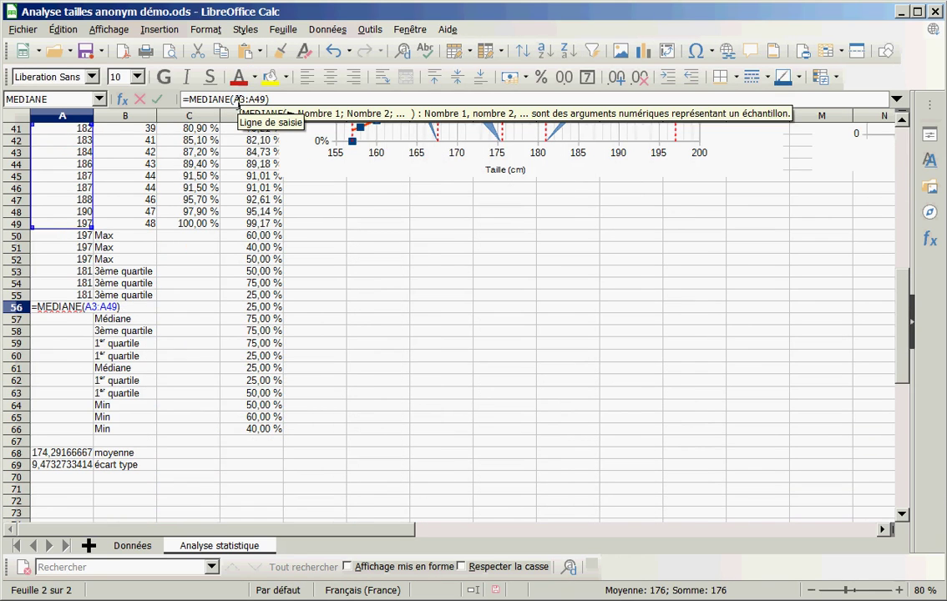
text($)
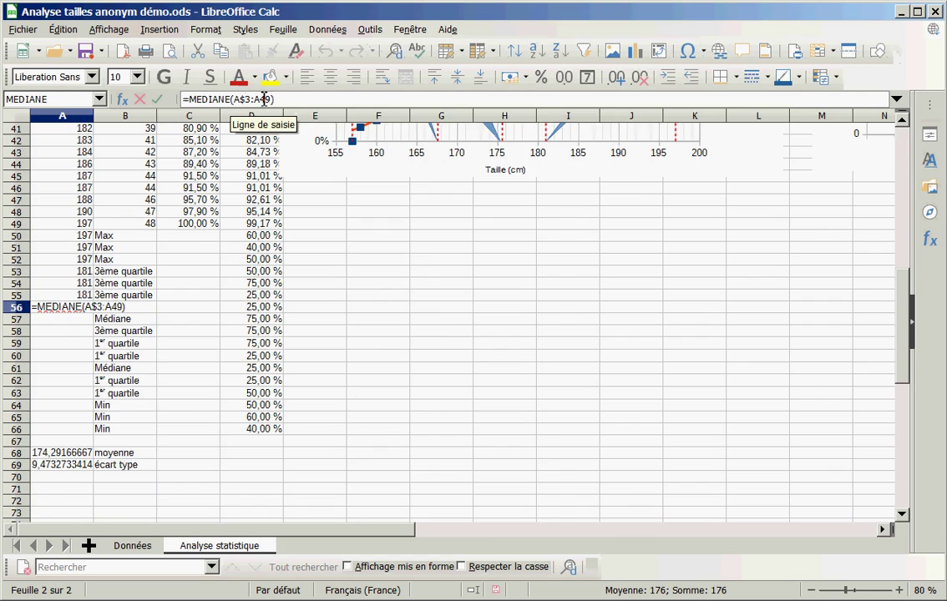
click(264, 99)
text($)
key(Return)
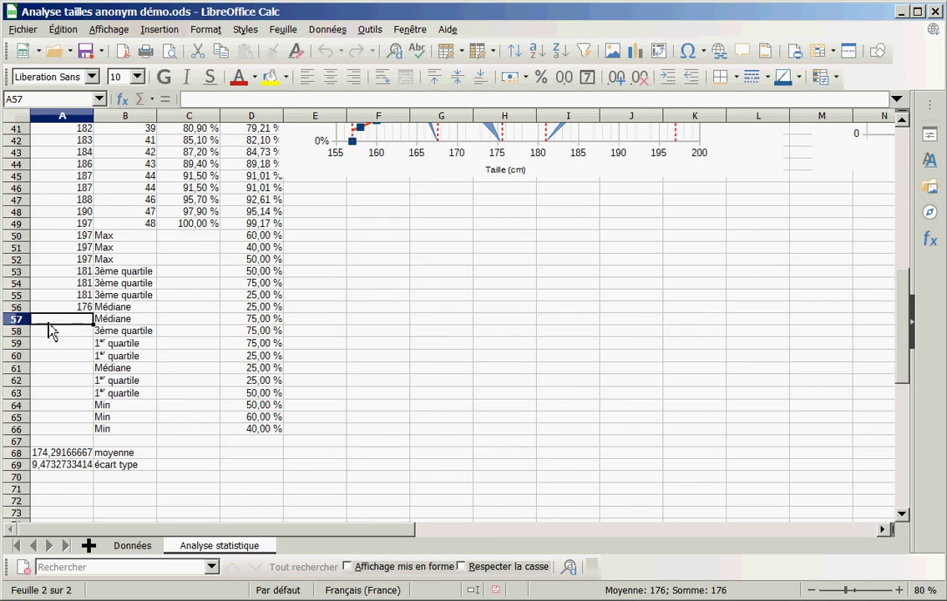
click(78, 307)
drag(93, 312, 87, 331)
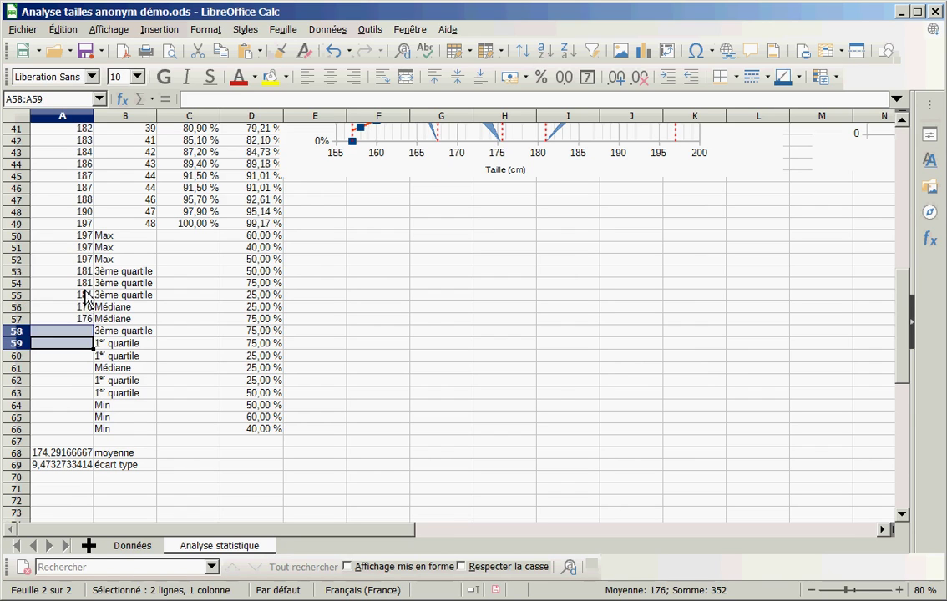
Copy the third-quartile formula from A55 into A58
click(86, 296)
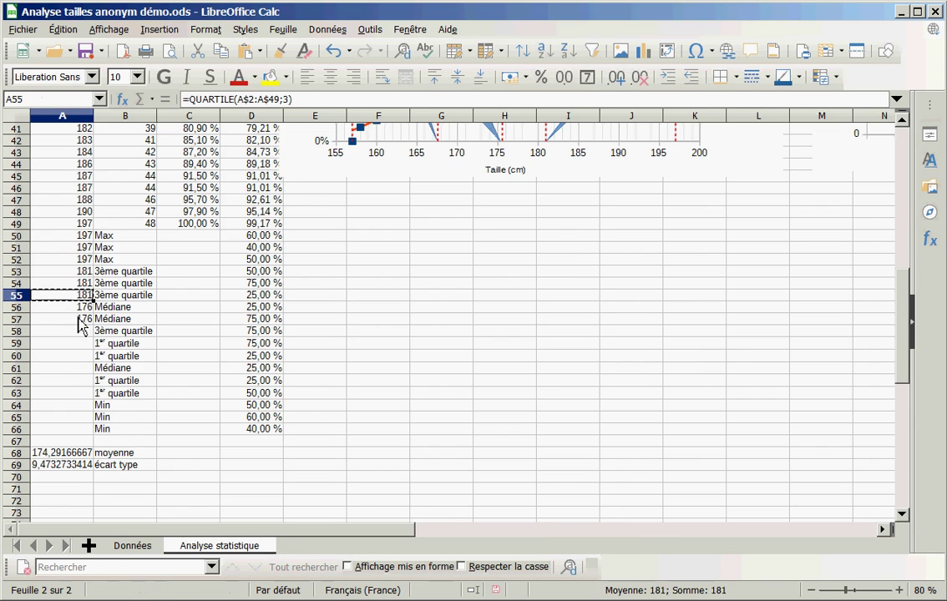
click(79, 331)
key(ctrl+v)
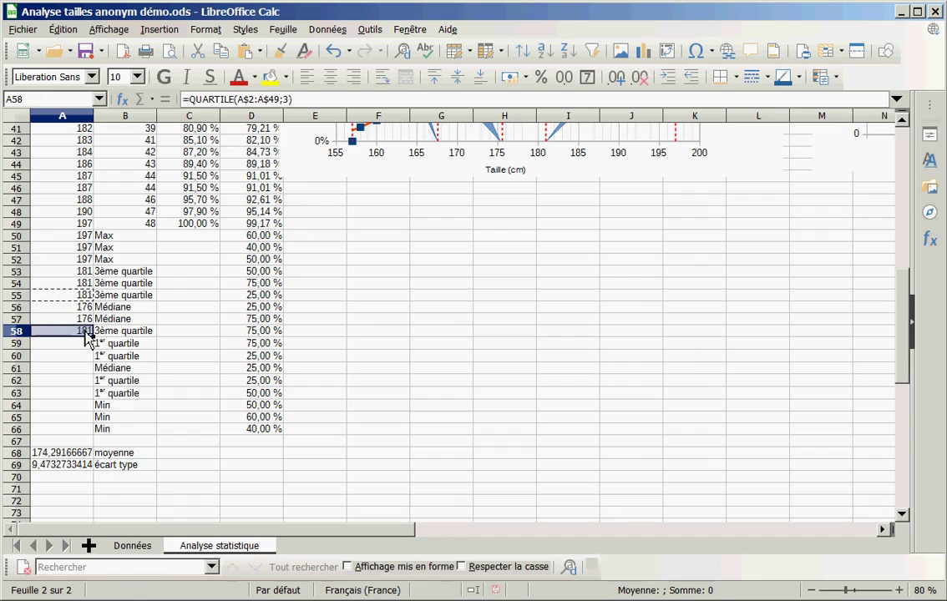
Insert the recently used QUARTILE function in A59 with the data range A2:A49, leaving the mode empty
click(88, 343)
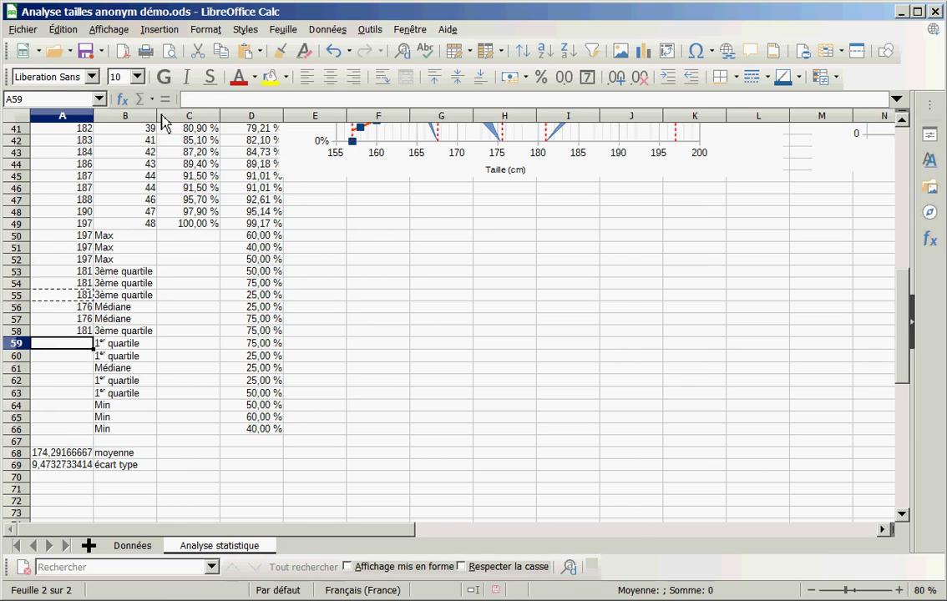
click(122, 99)
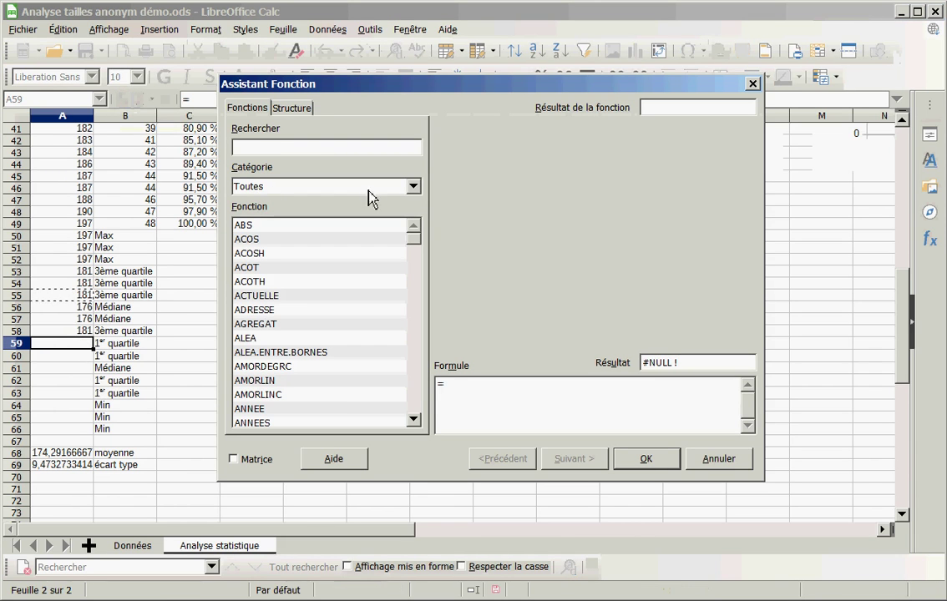
click(413, 186)
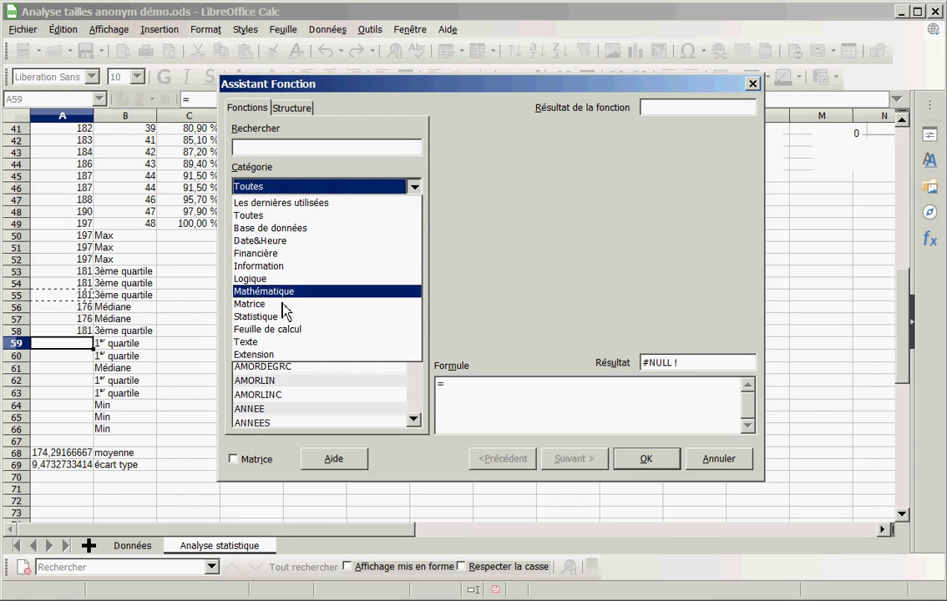
click(258, 202)
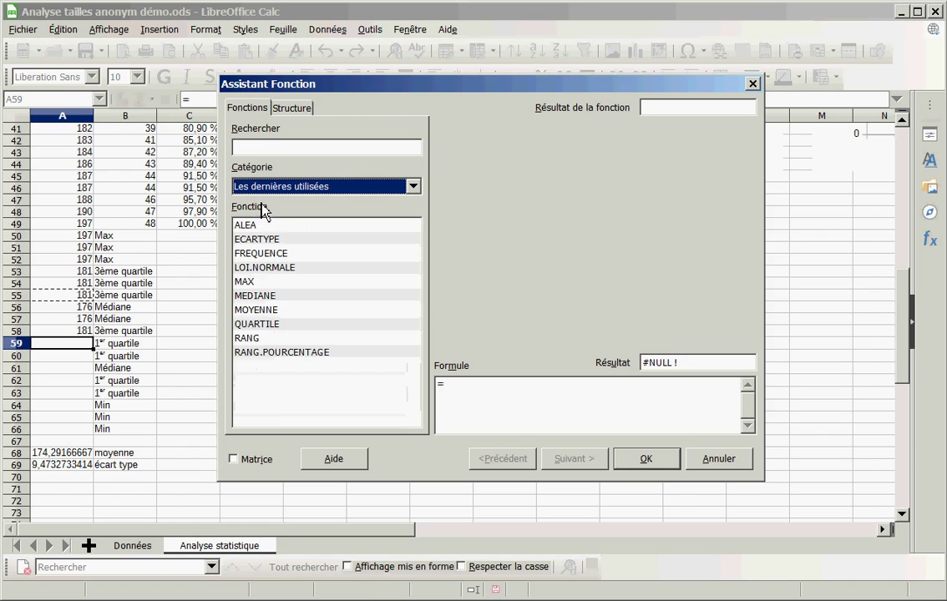
click(258, 325)
double_click(258, 325)
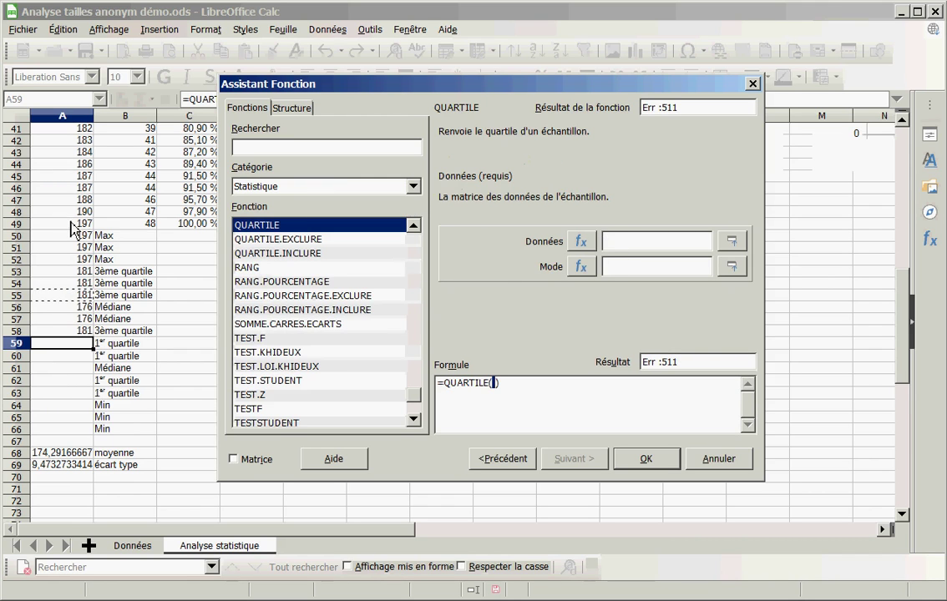
drag(67, 224, 52, 143)
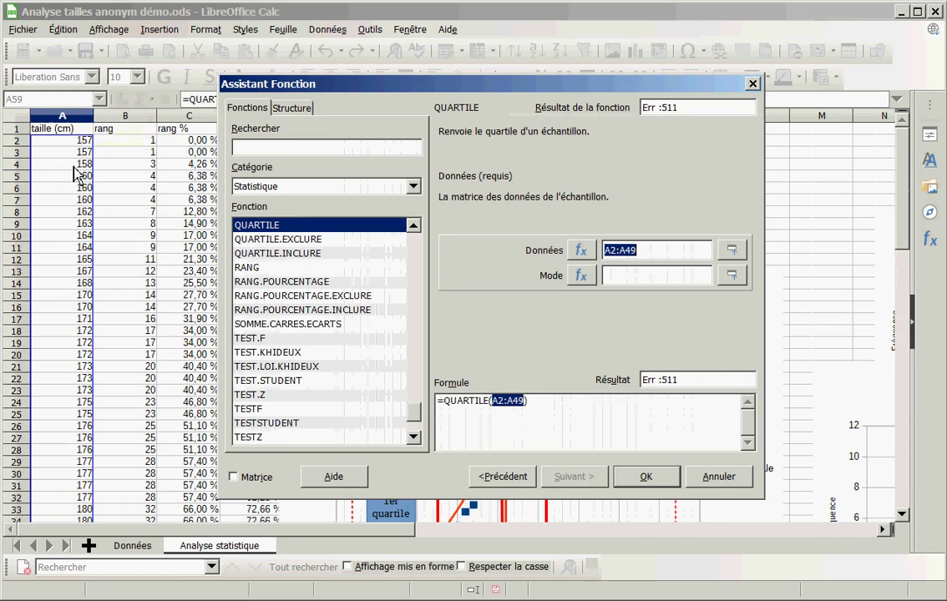
click(645, 477)
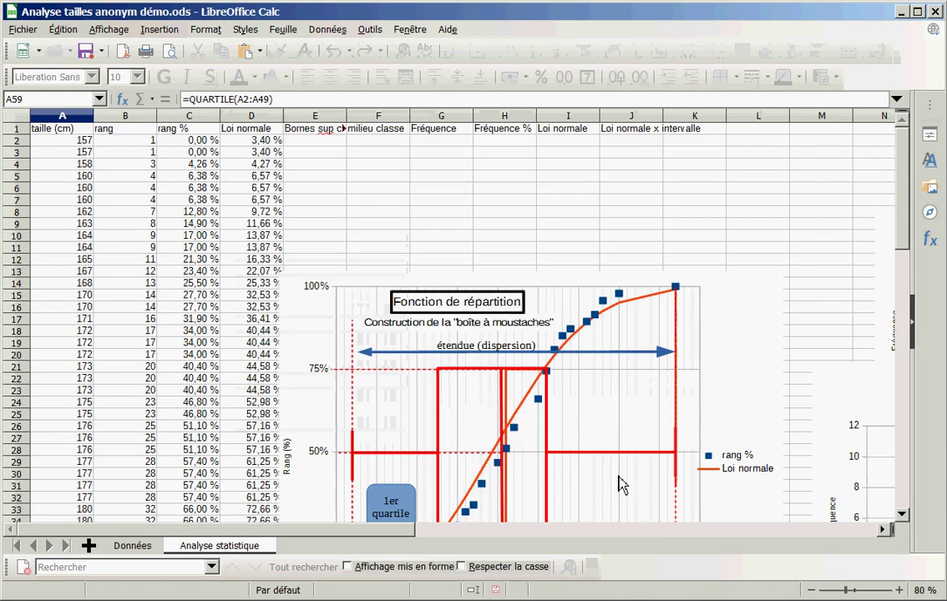
Complete the first-quartile formula in A59 with mode 1, giving =QUARTILE(A2:A49;1)
scroll(300, 478, down, 5)
scroll(299, 474, down, 12)
scroll(275, 451, up, 3)
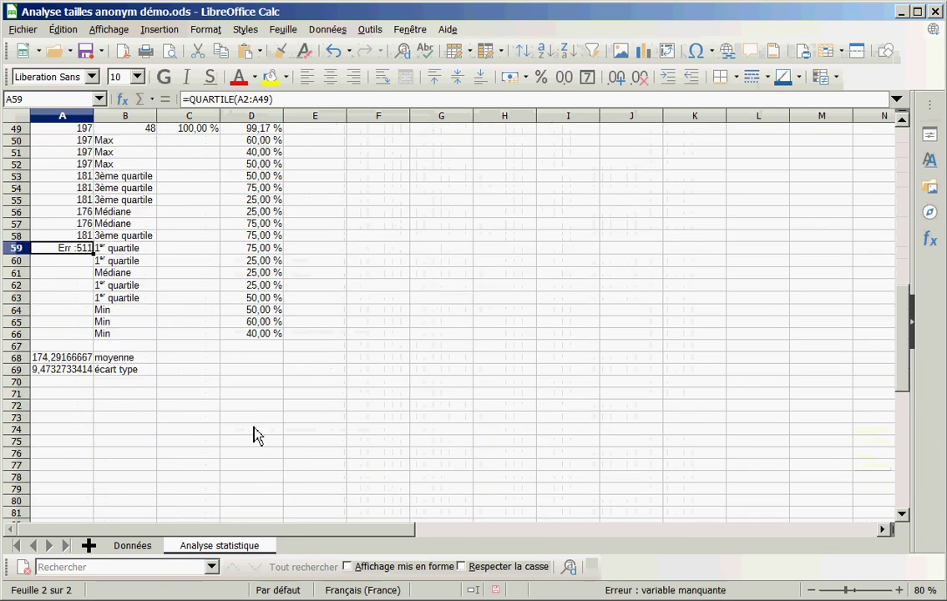
click(275, 99)
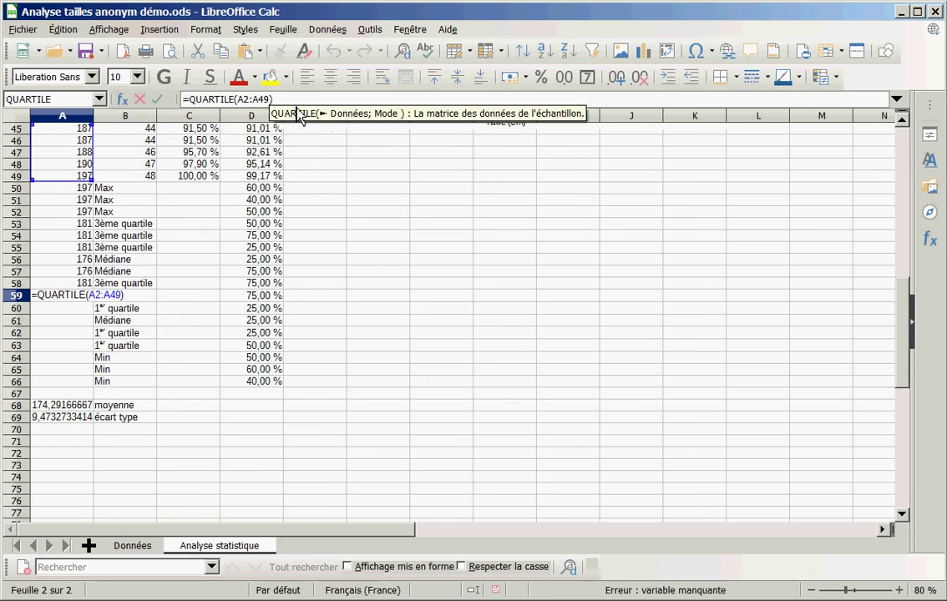
text(;)
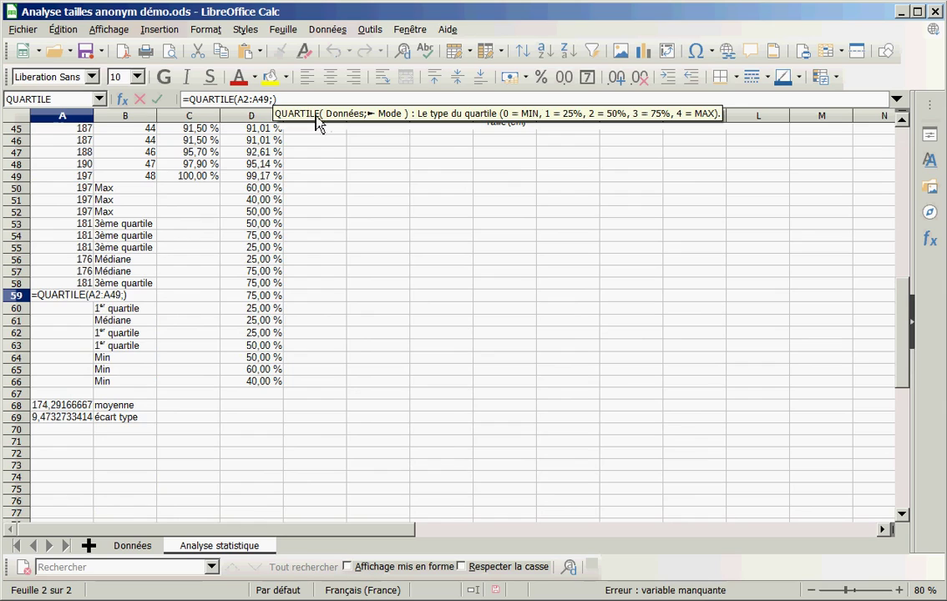
text(1)
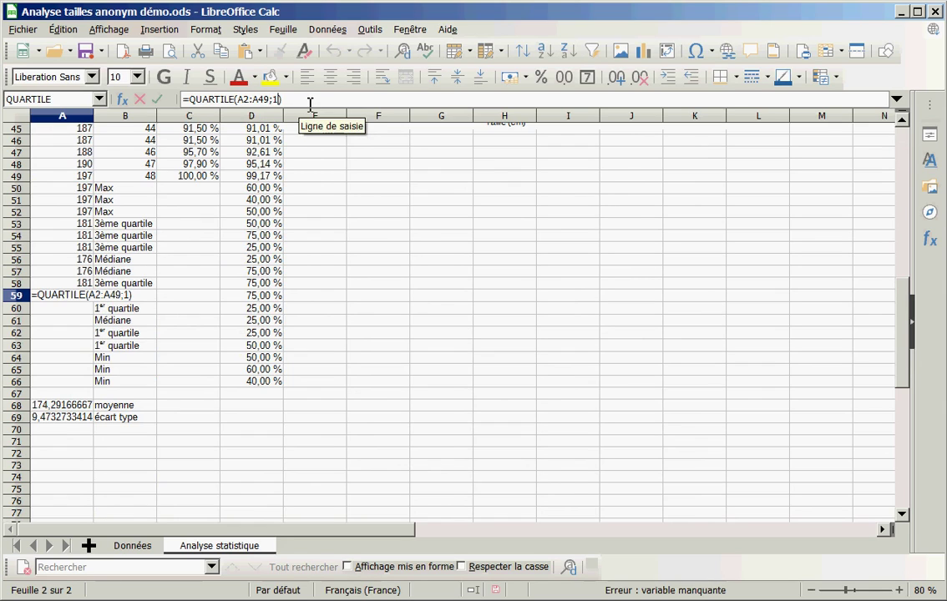
key(Return)
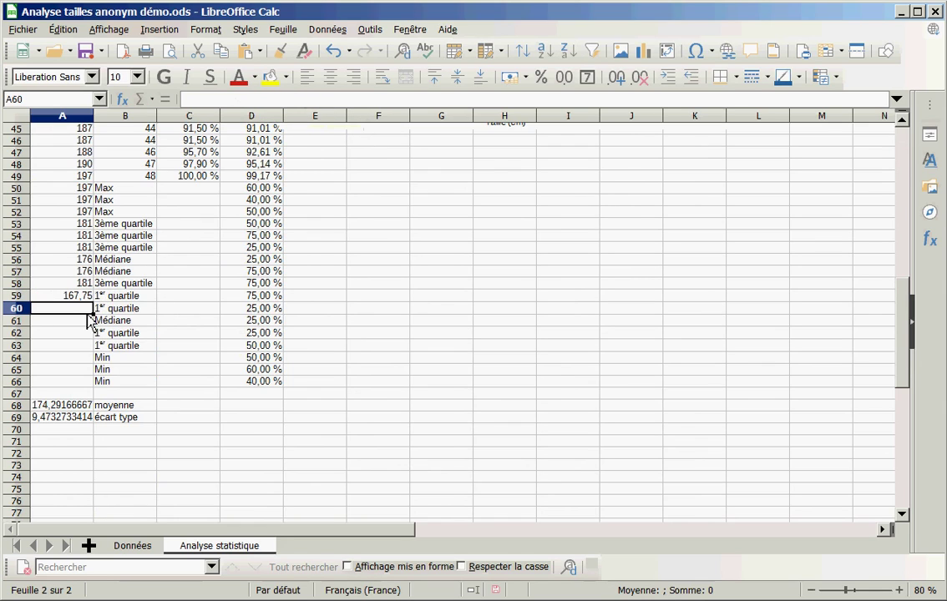
Lock the row references in A59's quartile formula as A$2:A$49 and fill the formula down to A60
click(83, 297)
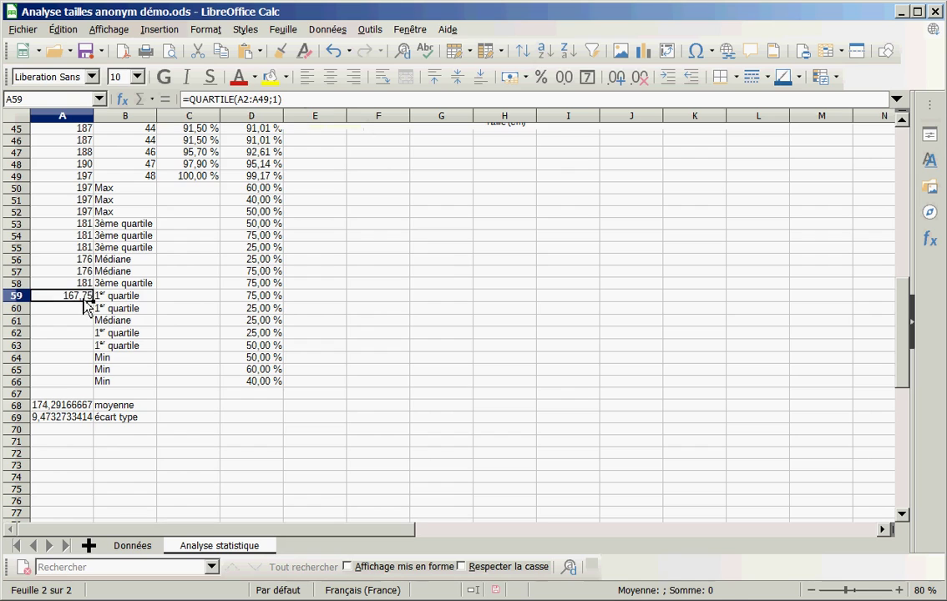
click(250, 99)
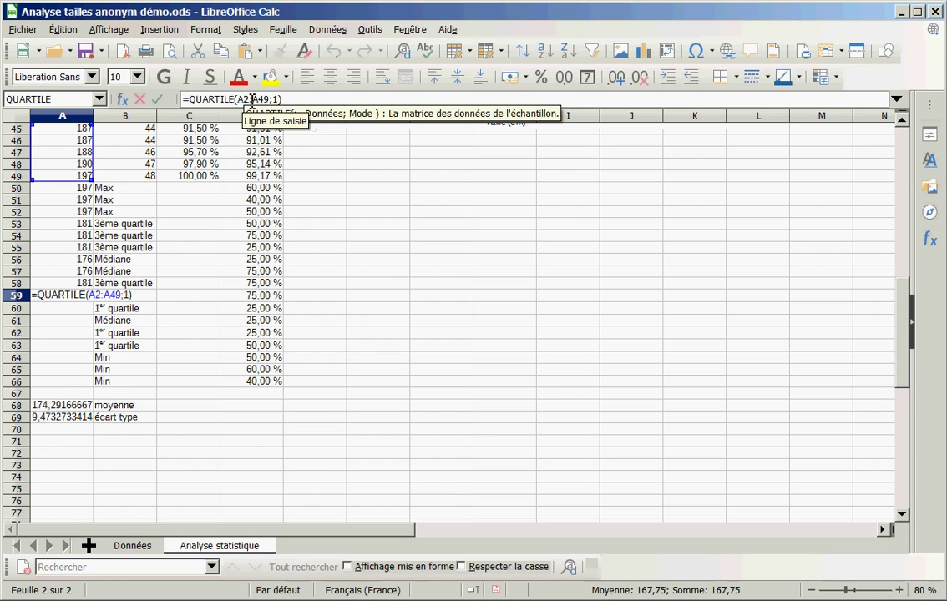
text($)
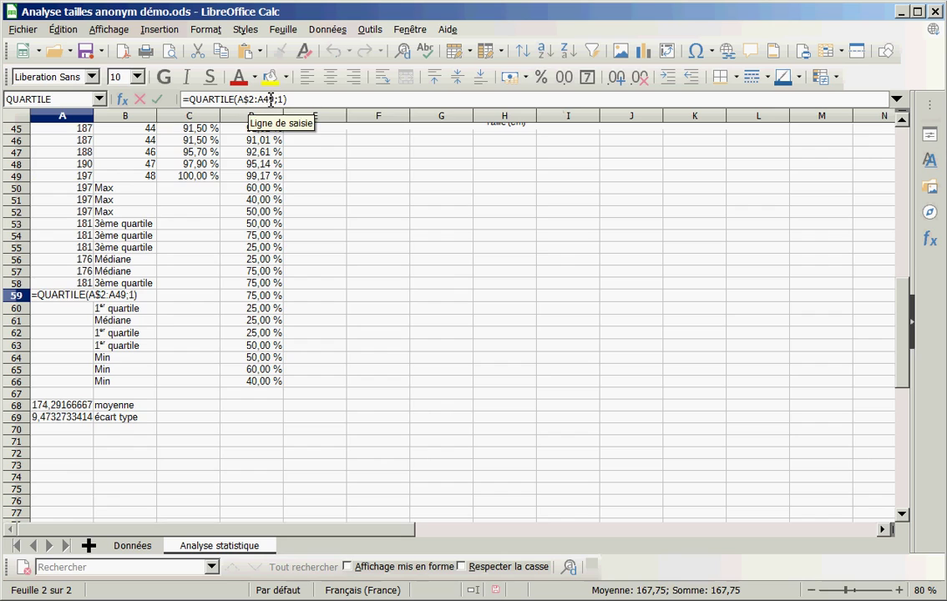
click(264, 99)
text($)
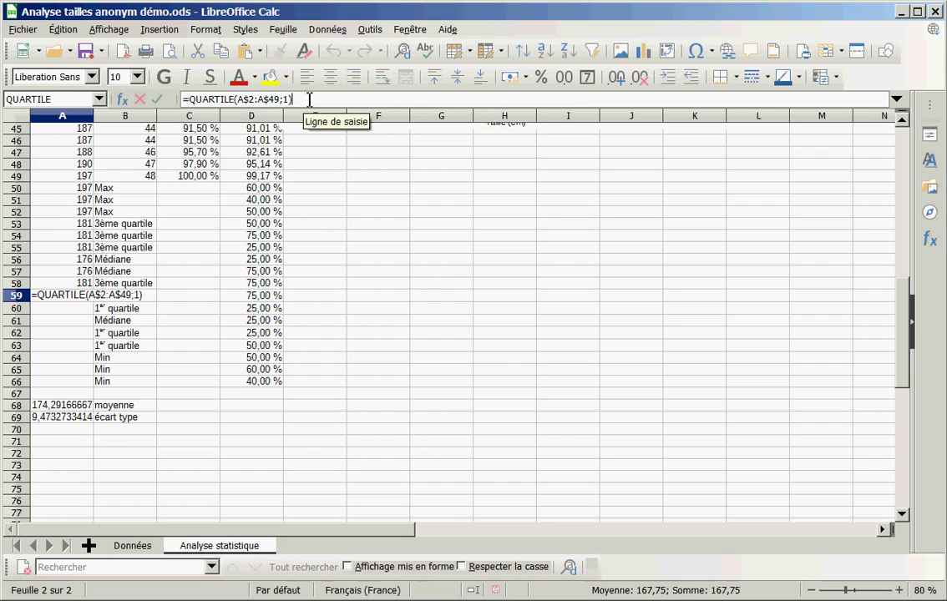
key(Return)
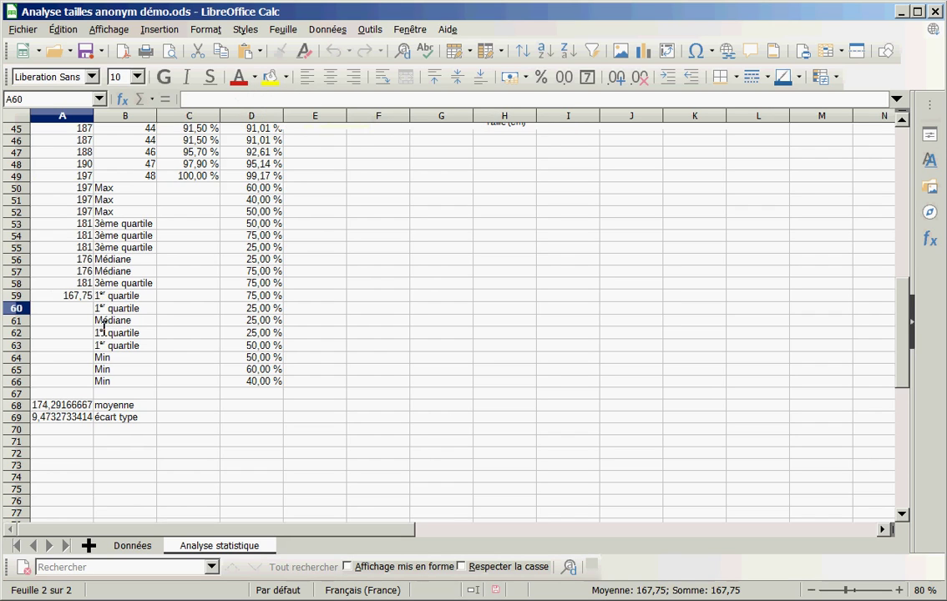
click(74, 295)
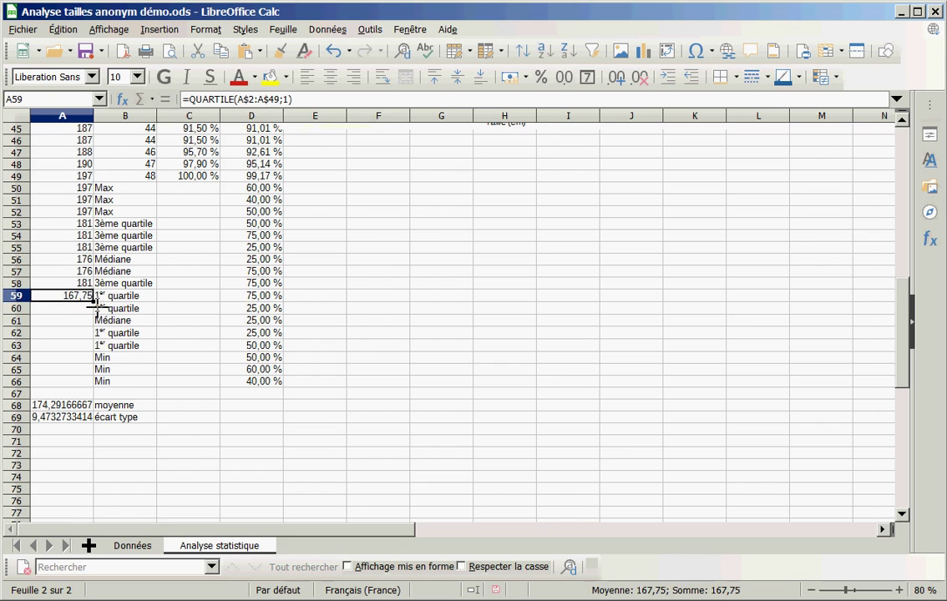
drag(93, 307, 97, 319)
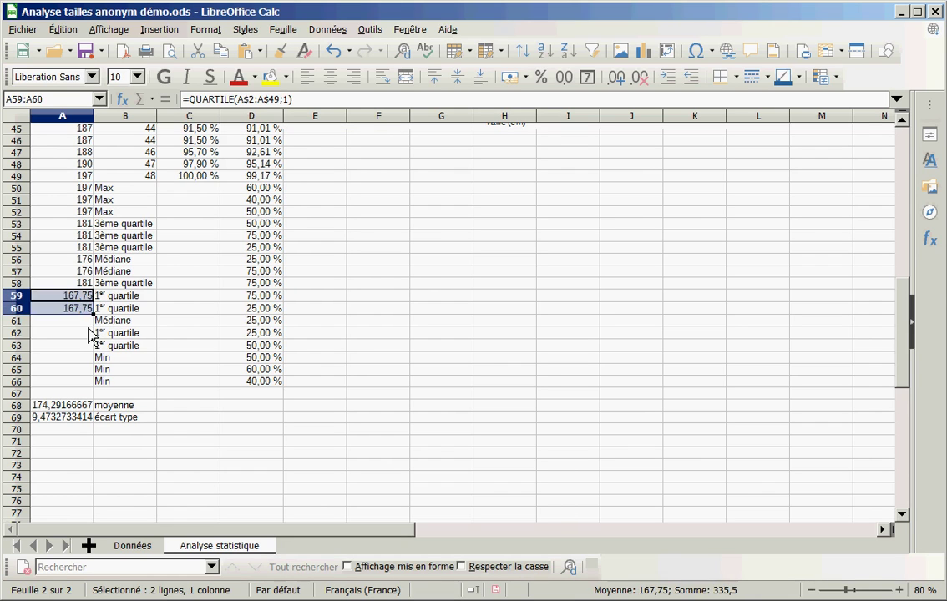
Copy the median formula from A57 into A61
click(88, 272)
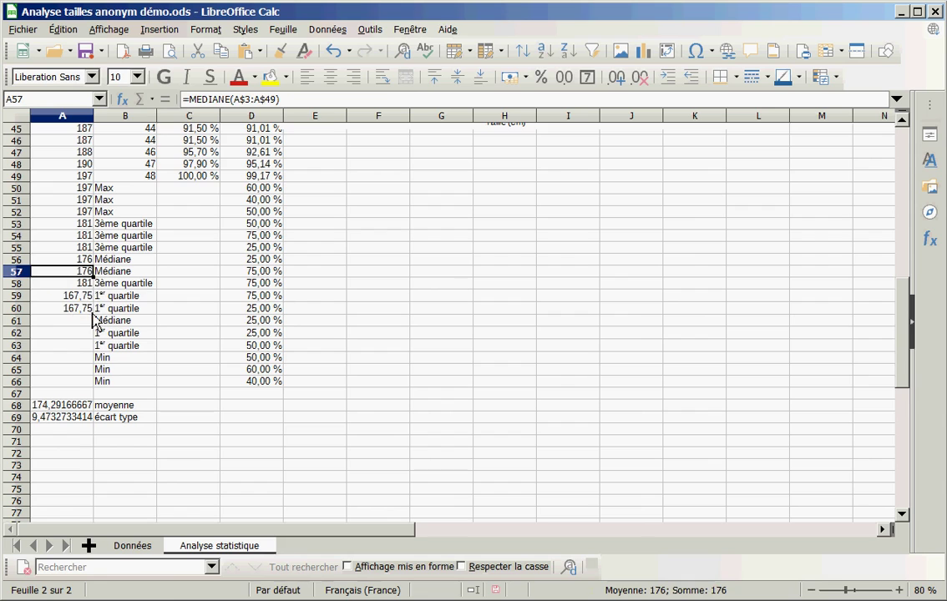
click(41, 320)
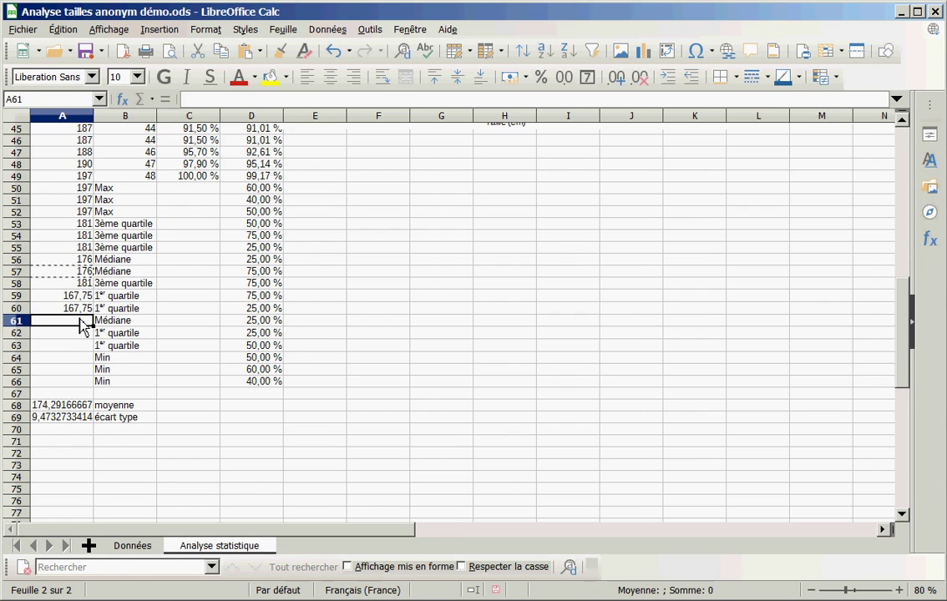
text(176)
Copy the first-quartile formula from A59 into A62 and A63
click(74, 298)
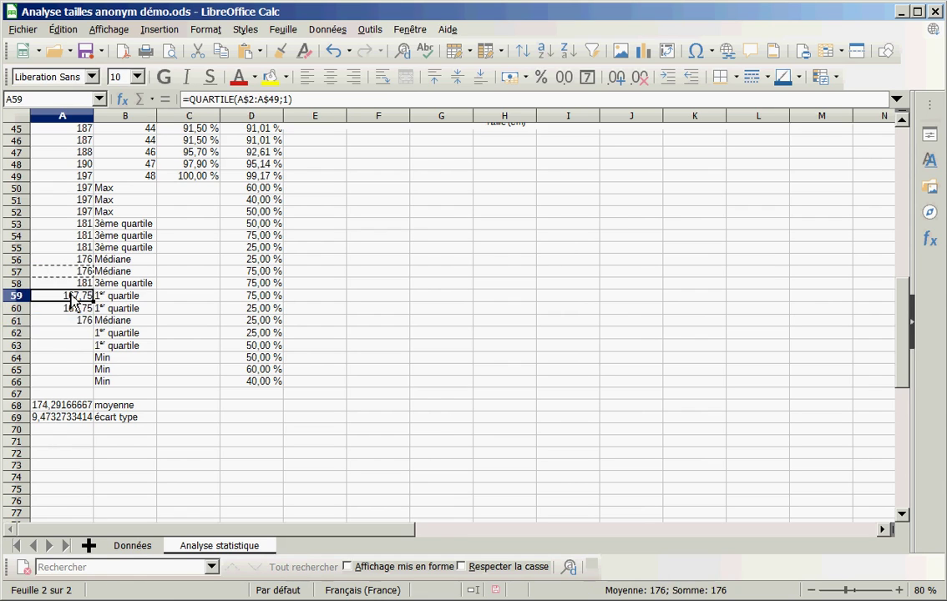
key(ctrl+c)
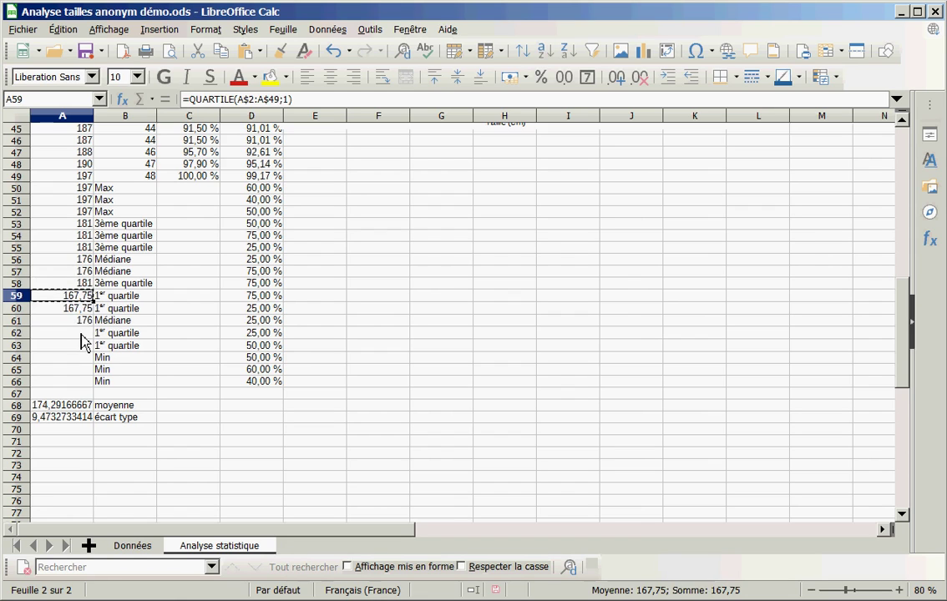
click(82, 333)
key(ctrl+v)
click(78, 345)
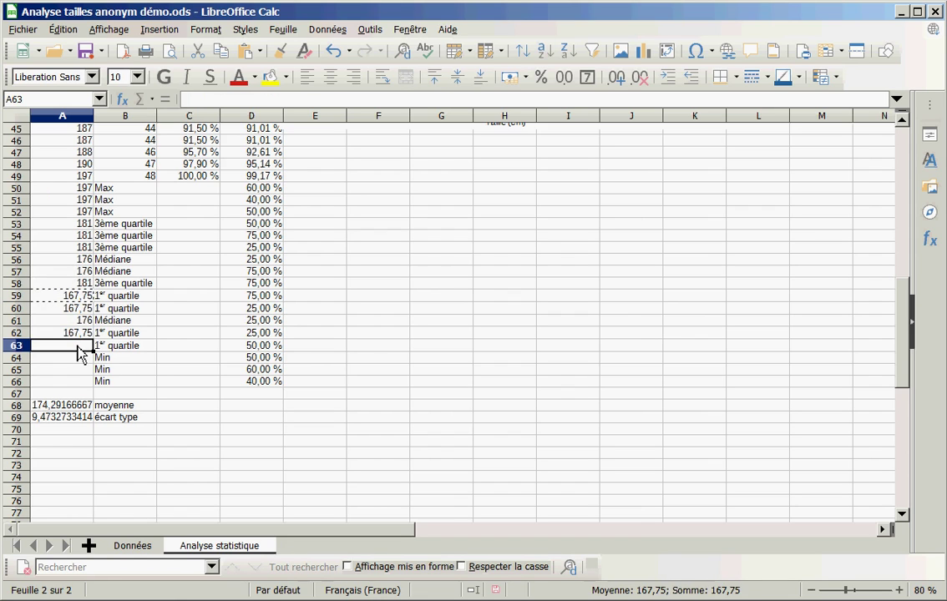
key(ctrl+v)
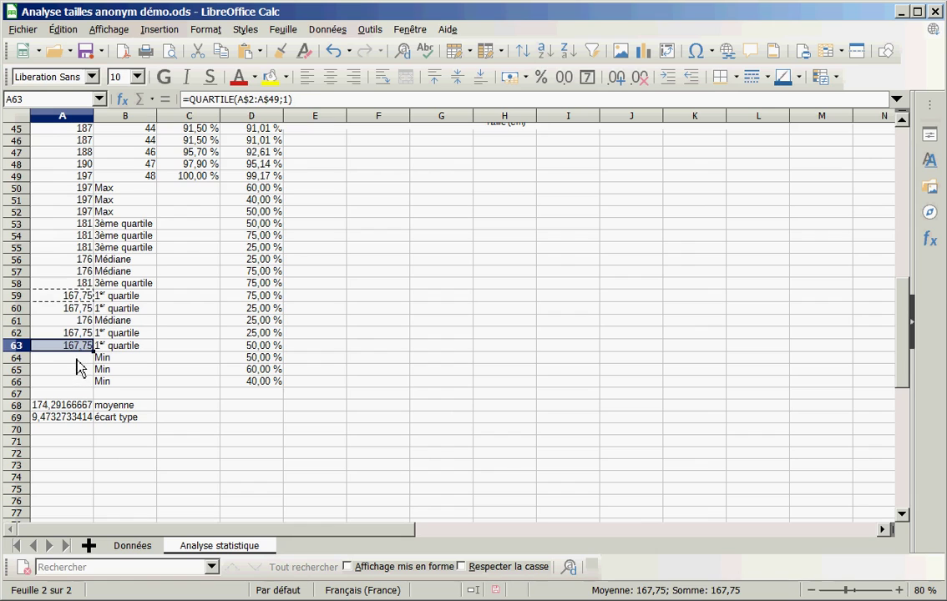
Insert the statistical function MIN in A64 with the range A2:A49
click(76, 359)
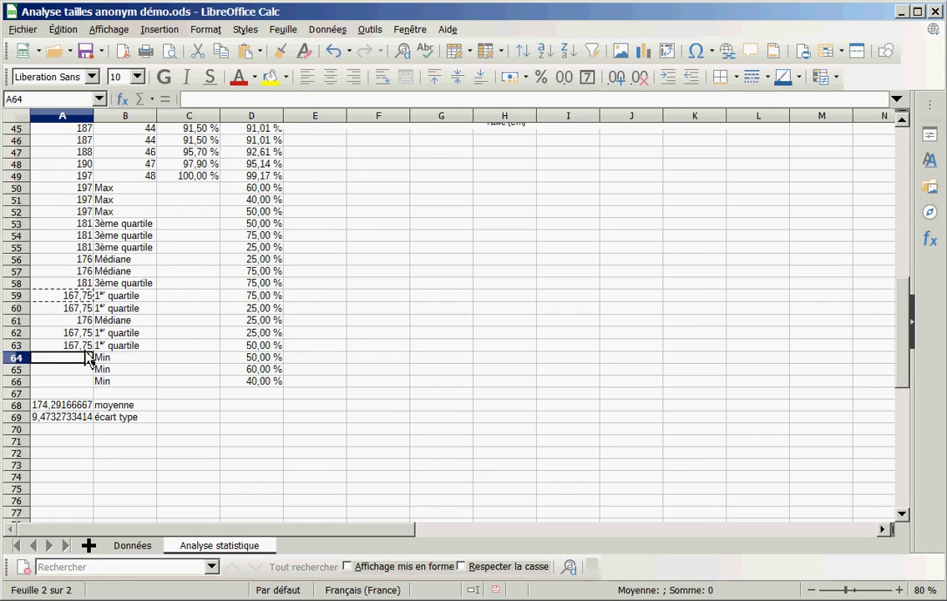
text(=)
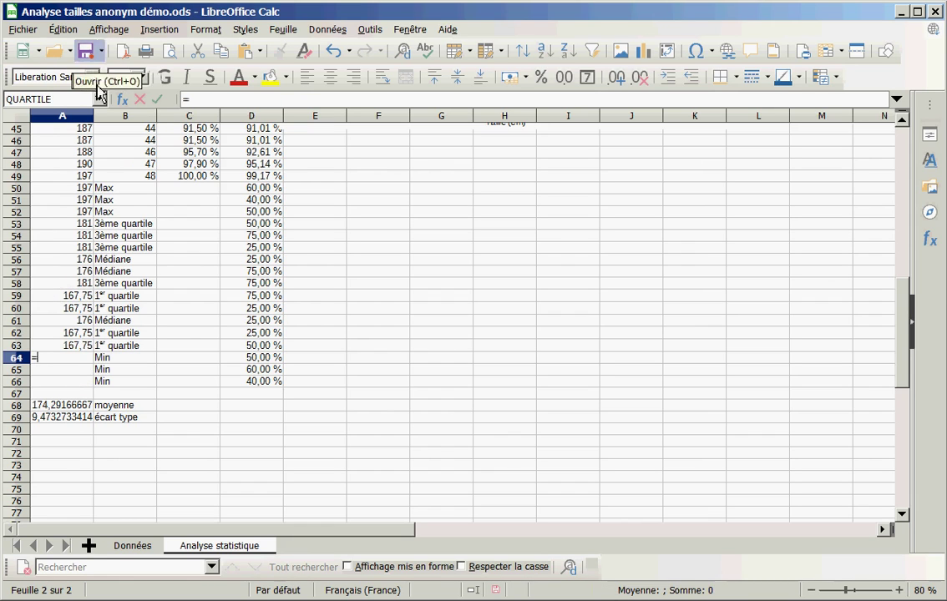
click(99, 100)
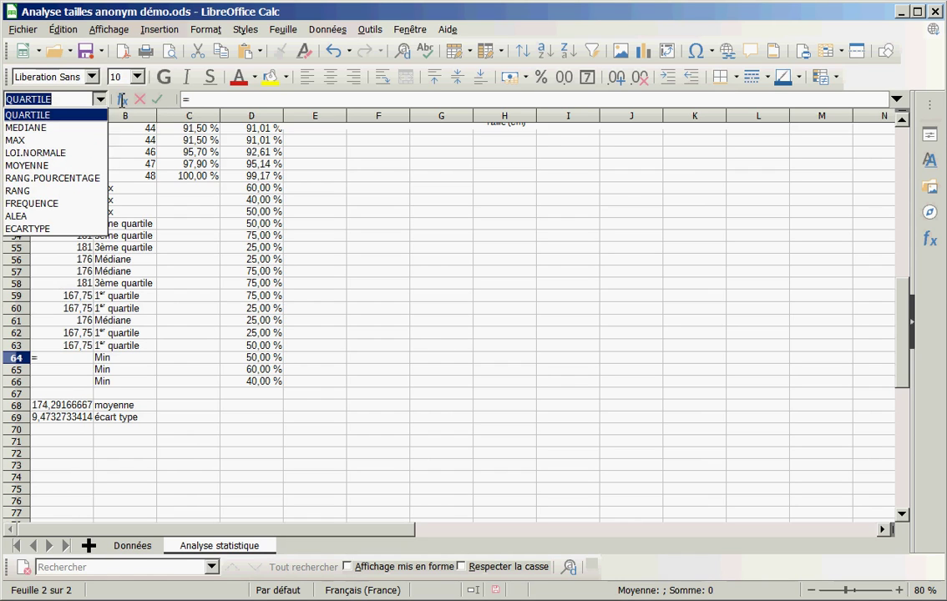
click(121, 100)
click(122, 100)
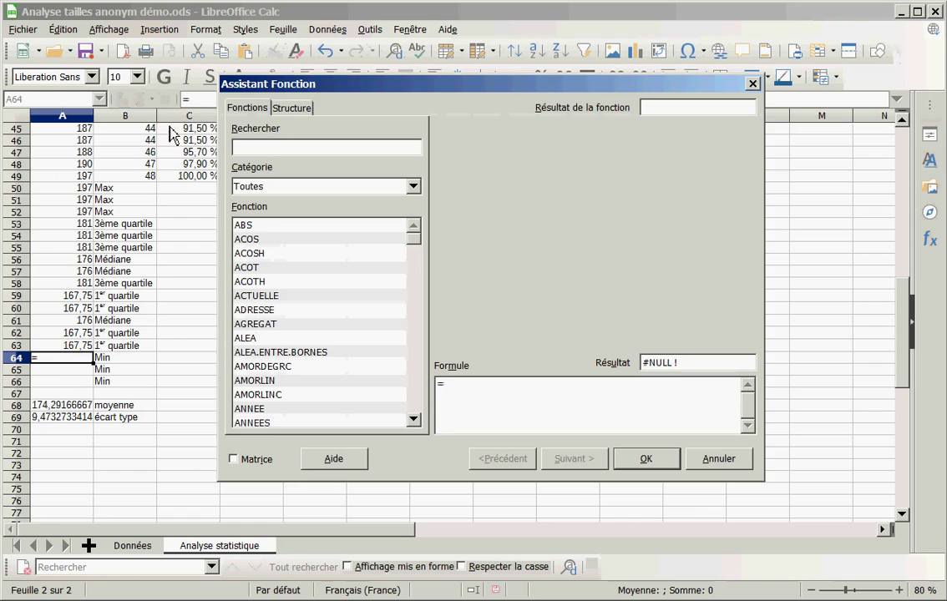
drag(414, 247, 419, 349)
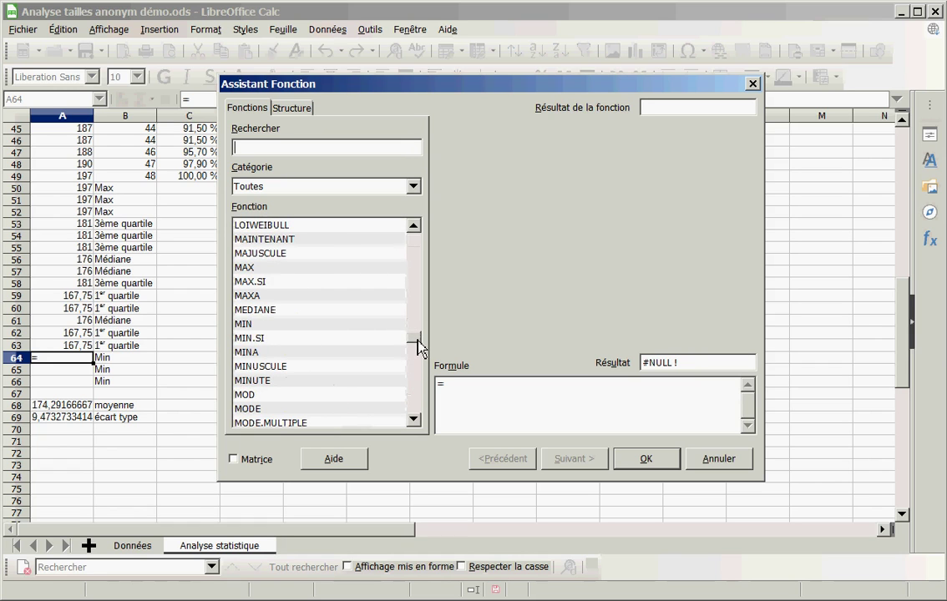
click(257, 325)
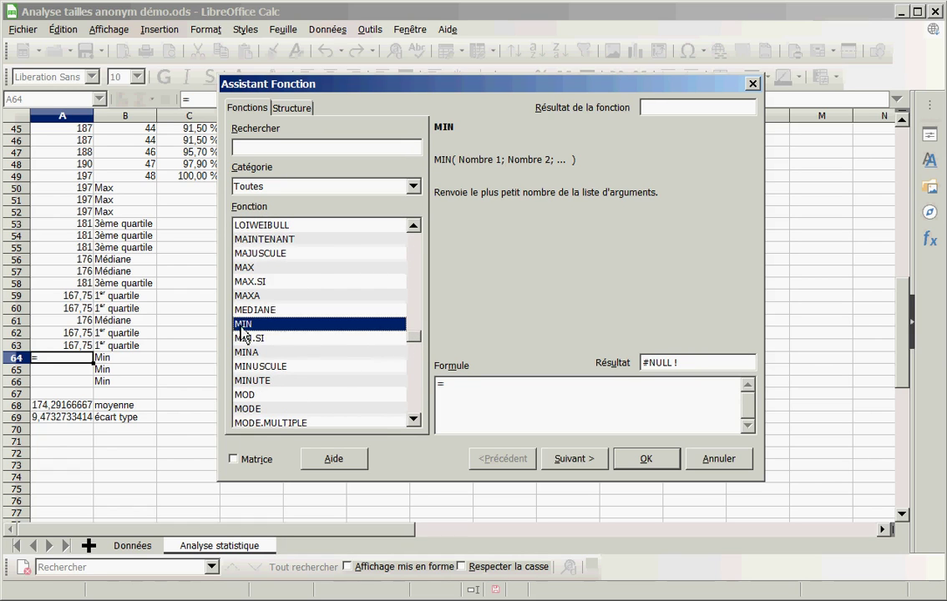
double_click(239, 326)
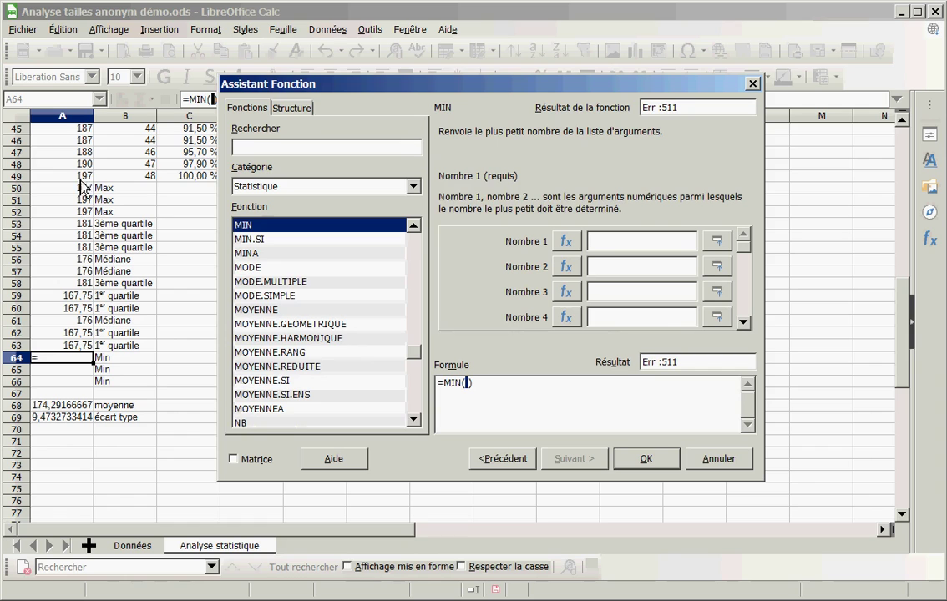
drag(80, 177, 70, 150)
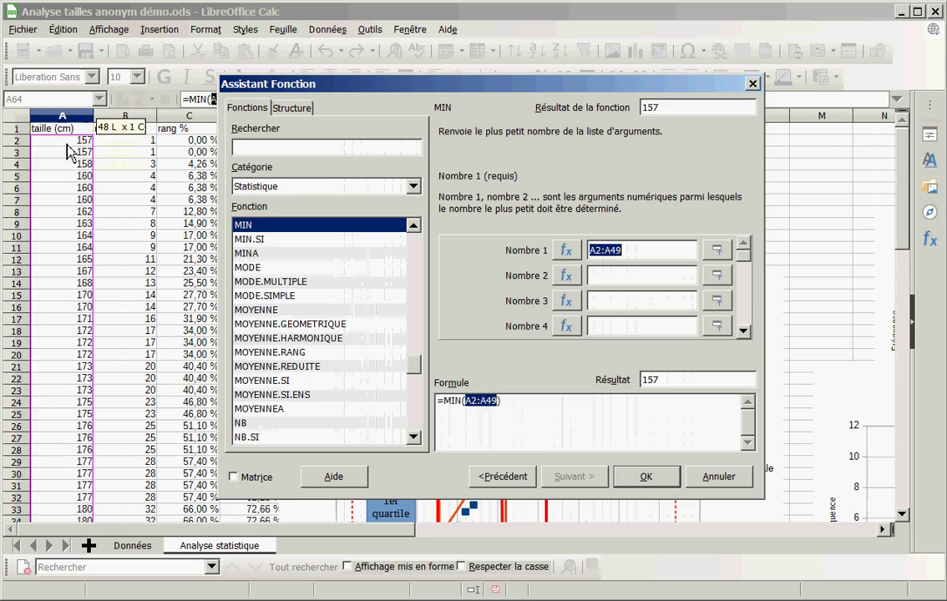
click(643, 483)
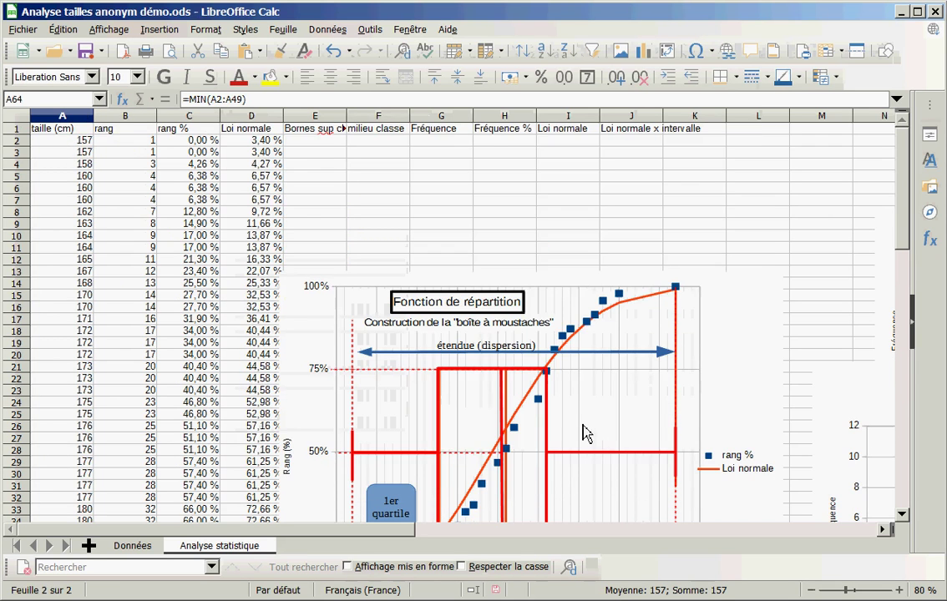
scroll(583, 433, down, 4)
scroll(286, 458, down, 12)
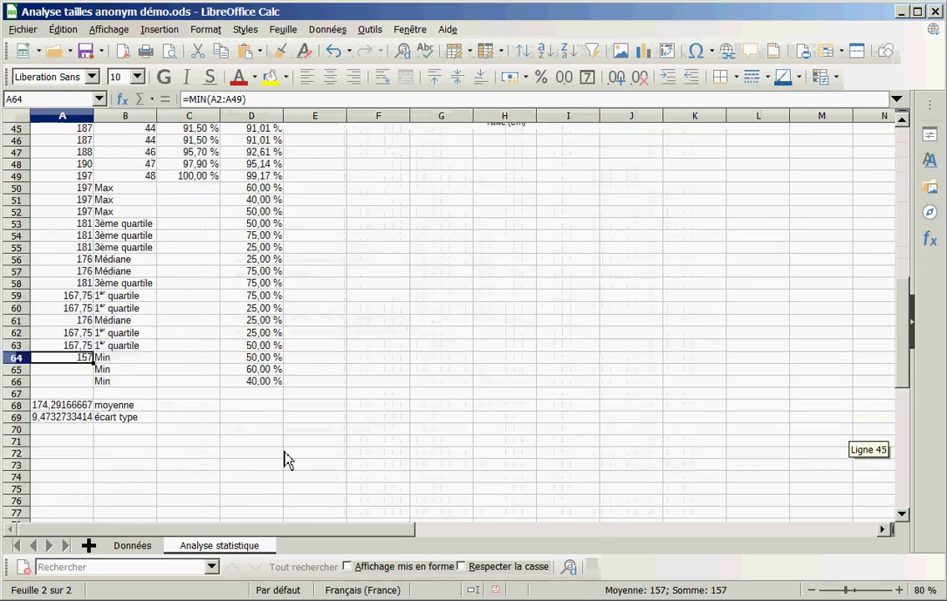
Open the Fonction de répartition chart and examine how its box plot relates to the source data in columns A, C and D
scroll(285, 449, up, 13)
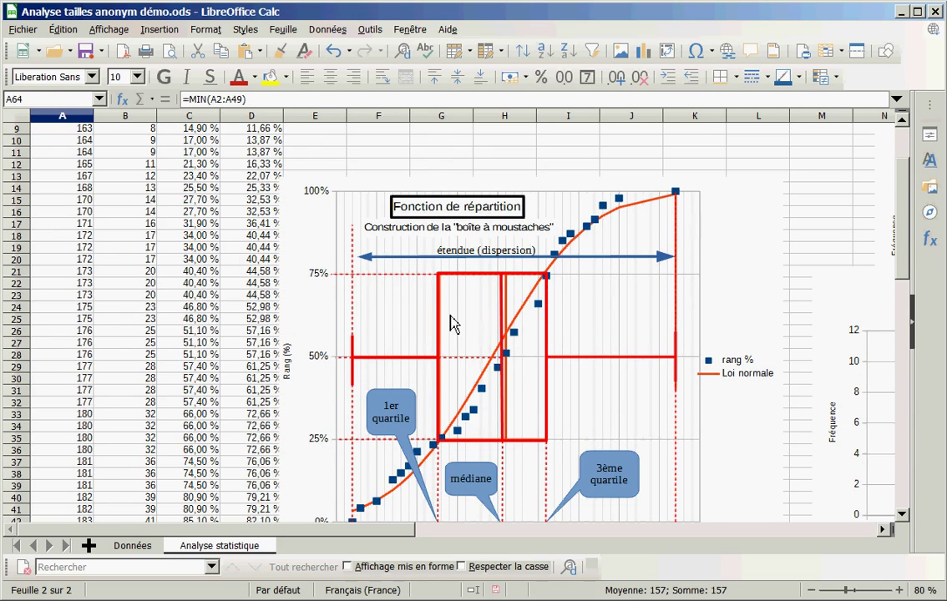
scroll(451, 324, down, 3)
click(350, 246)
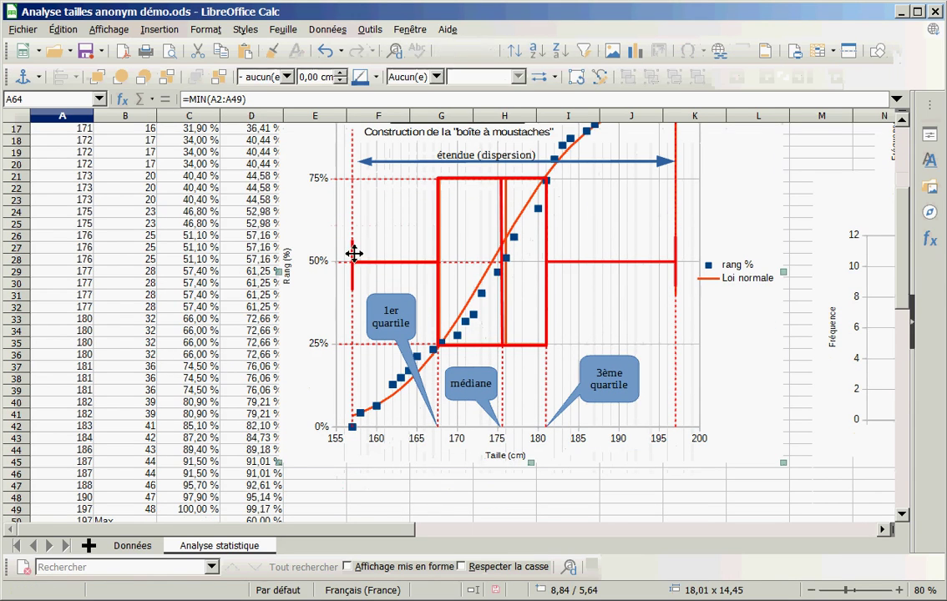
double_click(548, 309)
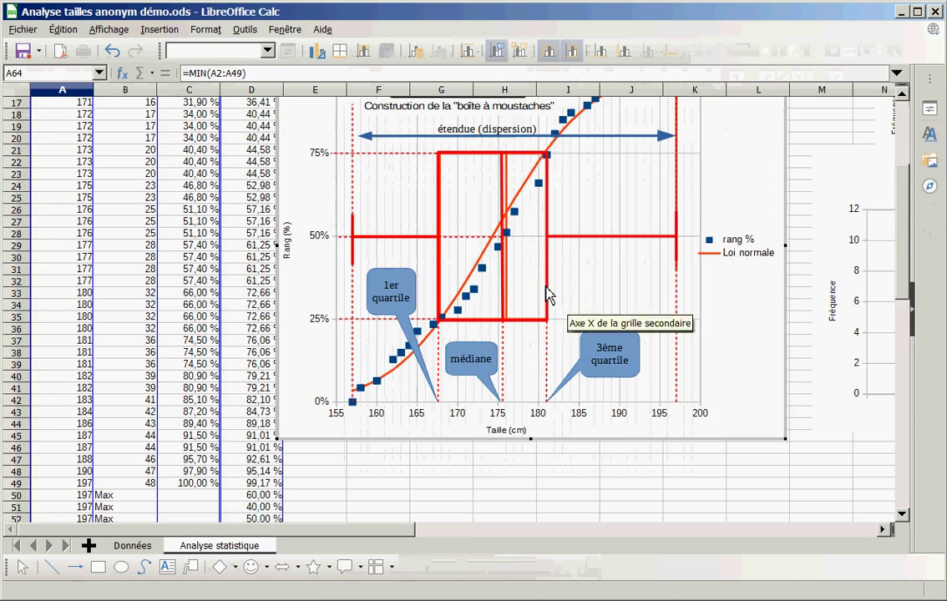
scroll(186, 338, down, 9)
scroll(173, 344, up, 3)
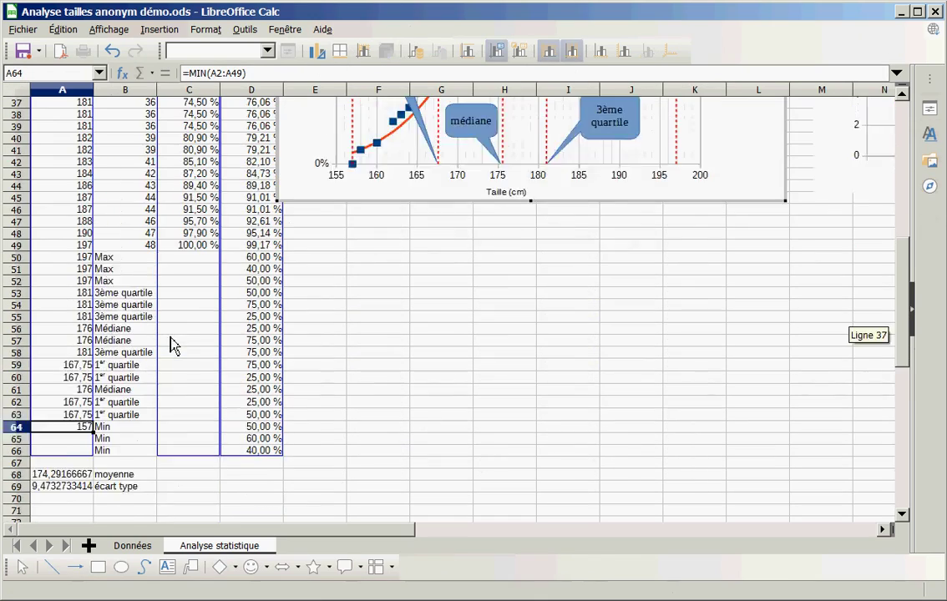
scroll(184, 326, up, 12)
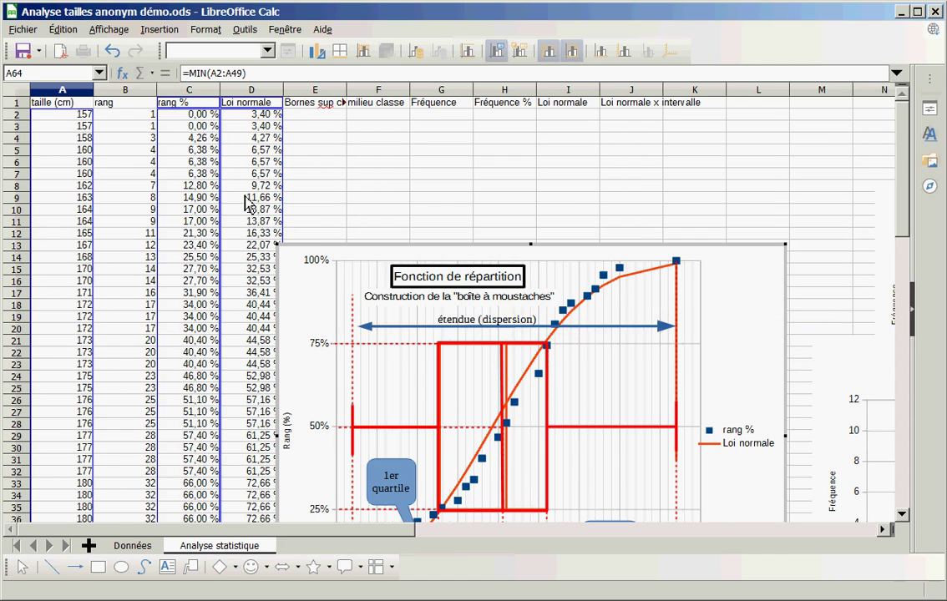
scroll(248, 204, down, 13)
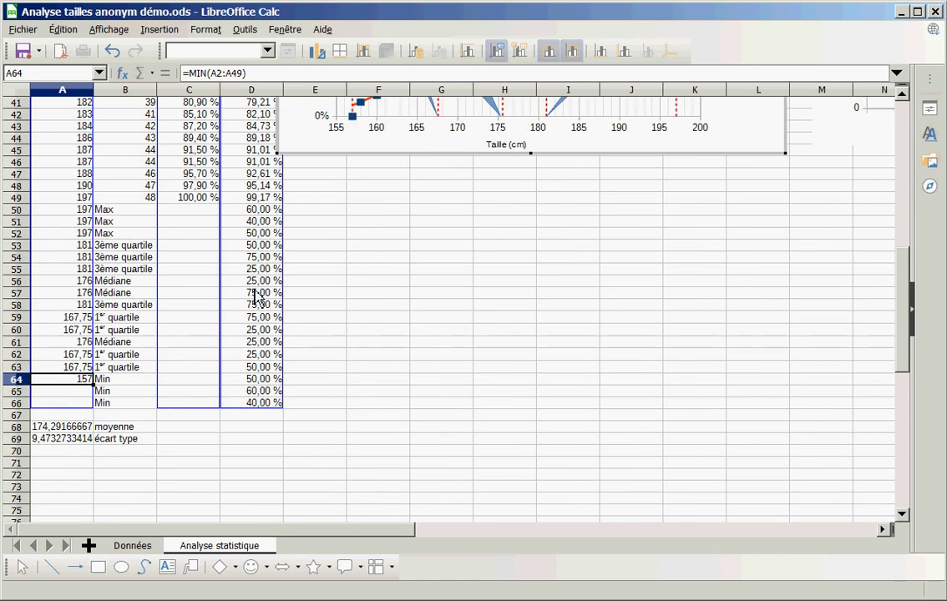
click(73, 397)
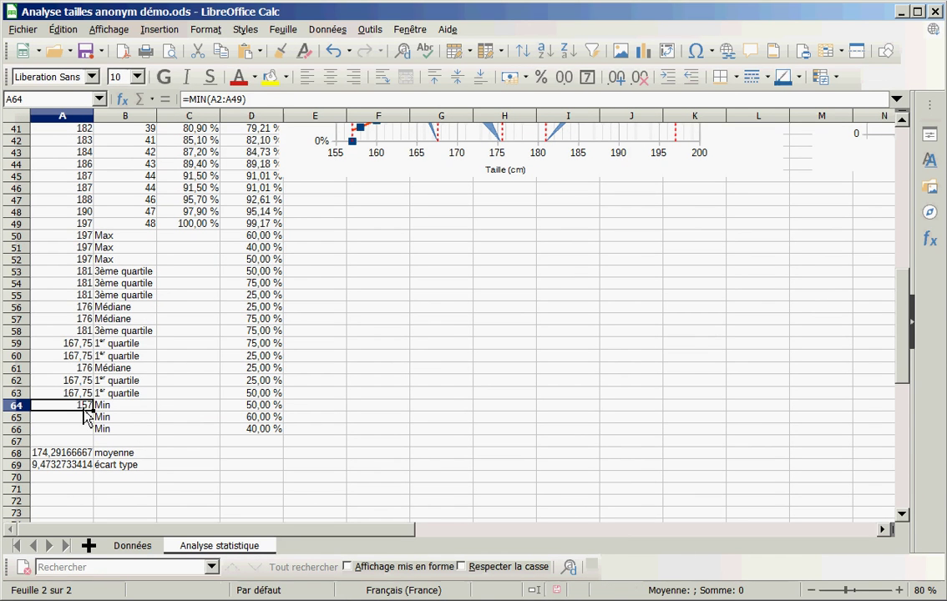
Copy the minimum formula from A64 into A65 and A66
click(81, 418)
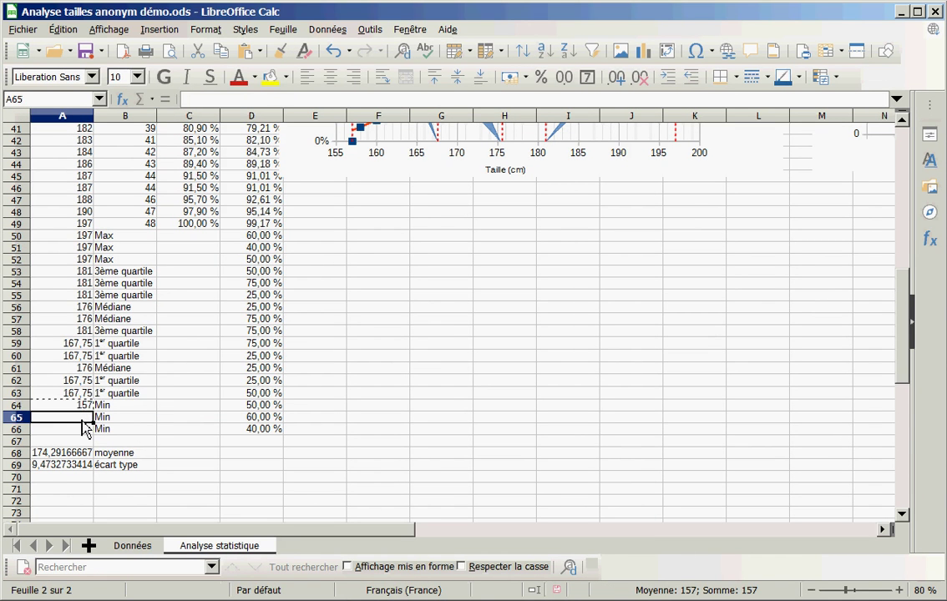
text(157)
click(80, 430)
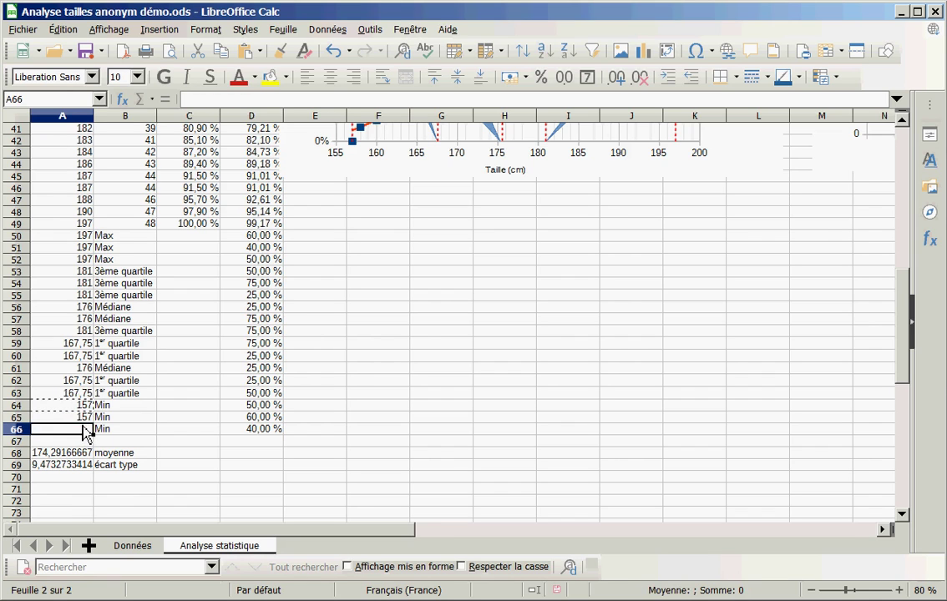
key(ctrl+v)
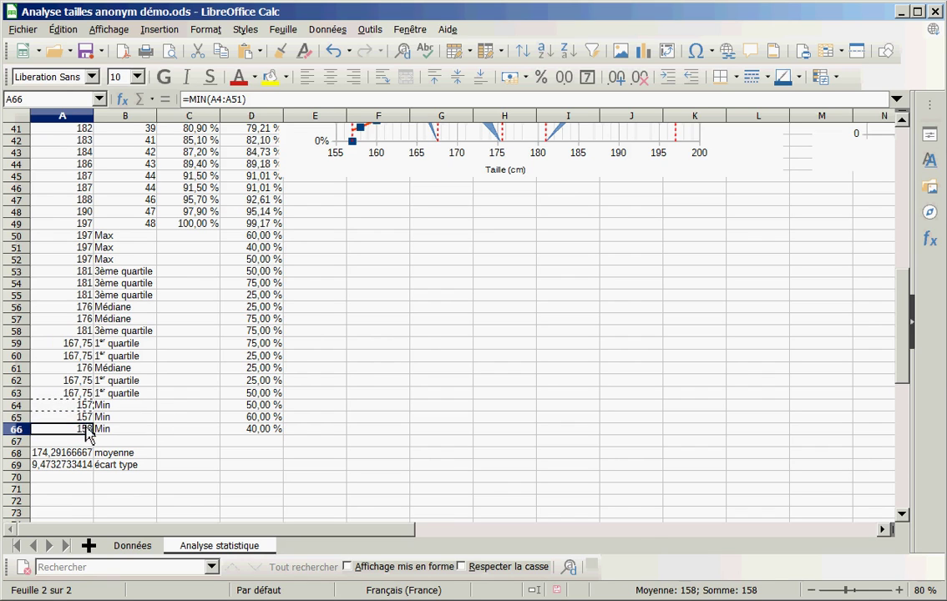
click(83, 418)
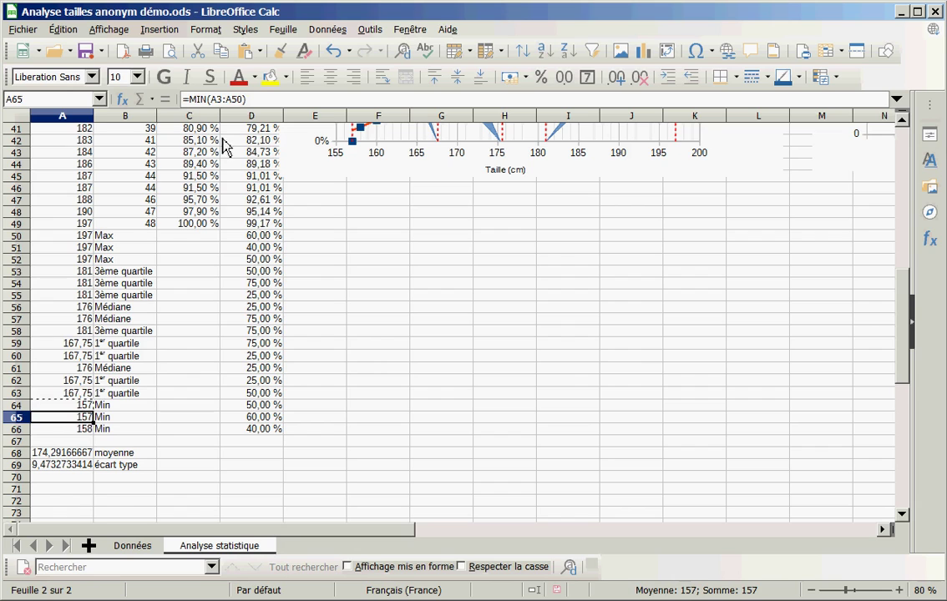
Lock the row references of the minimum formula in A64 so it reads =MIN(A$2:A$49)
click(89, 407)
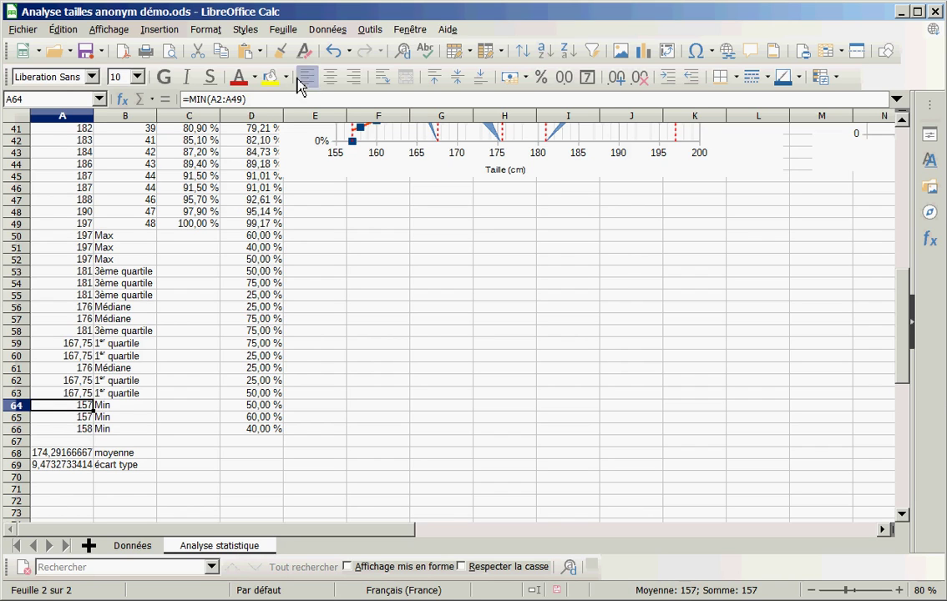
click(202, 98)
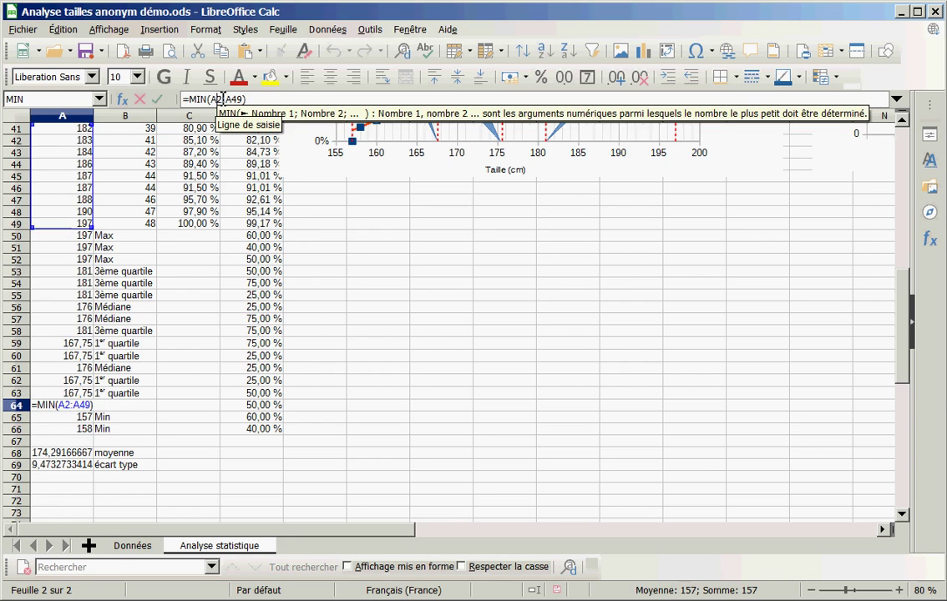
text($)
click(241, 99)
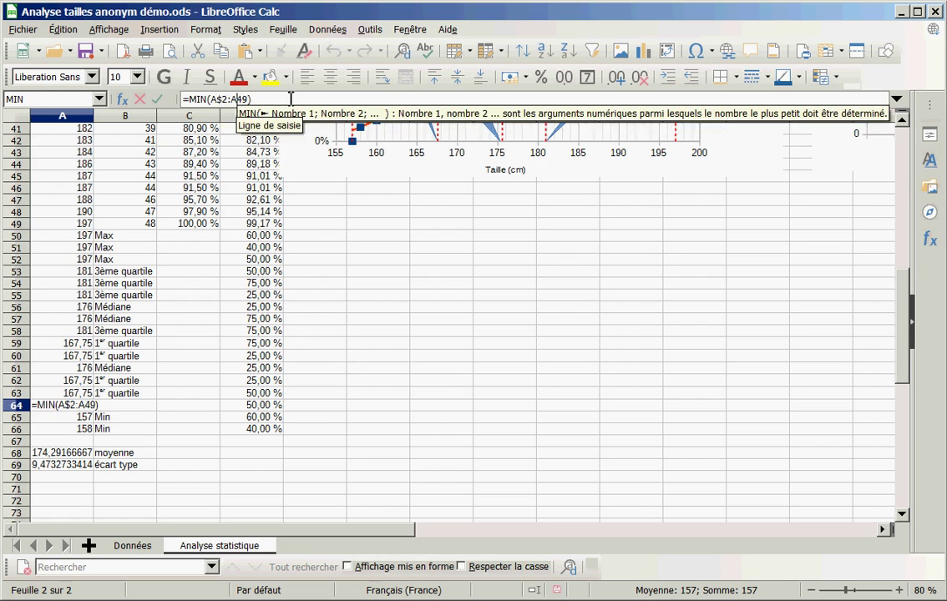
text($)
key(Return)
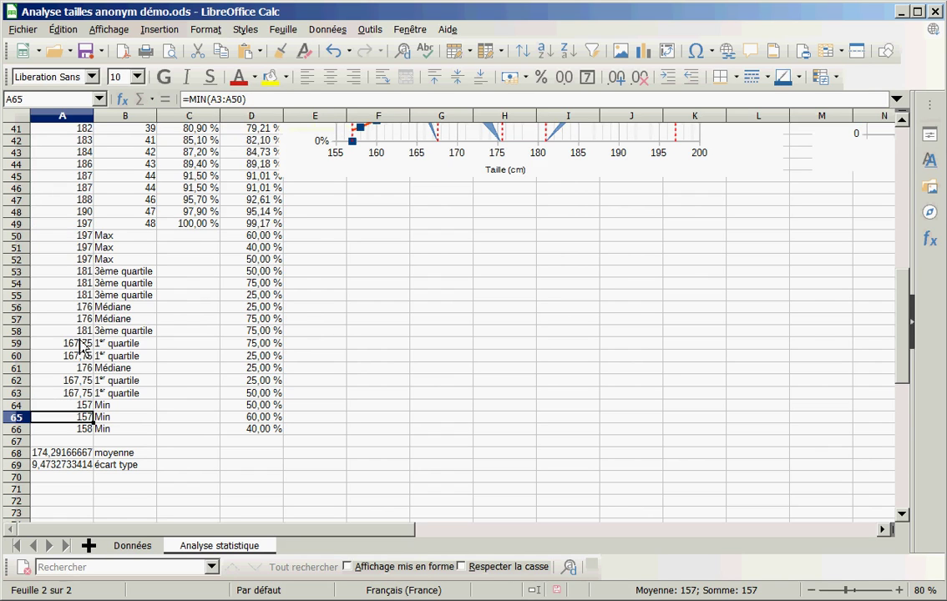
Fill the minimum formula from A64 down to A66
key(Up)
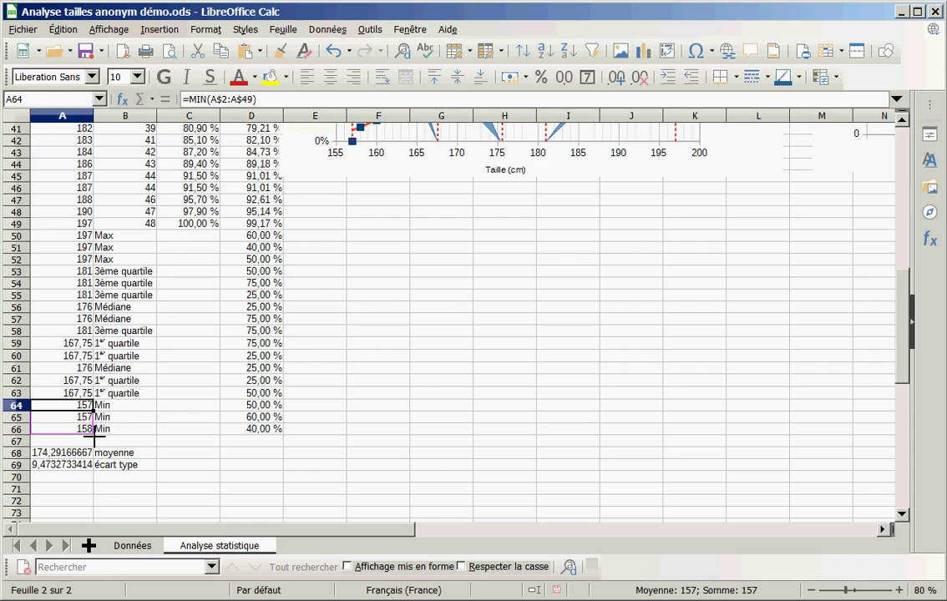
drag(94, 410, 102, 430)
click(138, 429)
In the Fonction de répartition chart, delete the hand-drawn red whisker on the minimum side, its end cap and the red quartile box
scroll(179, 430, up, 9)
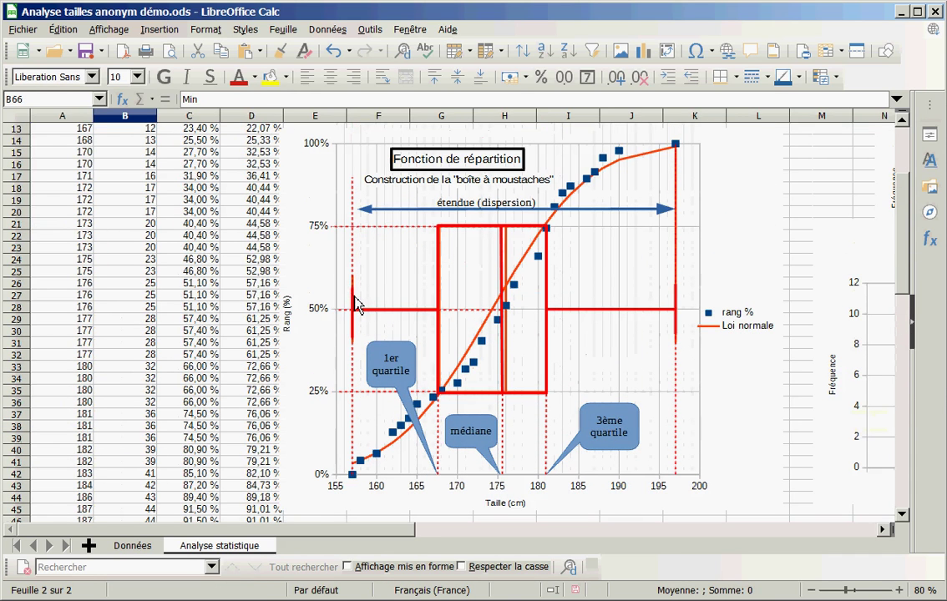
double_click(355, 305)
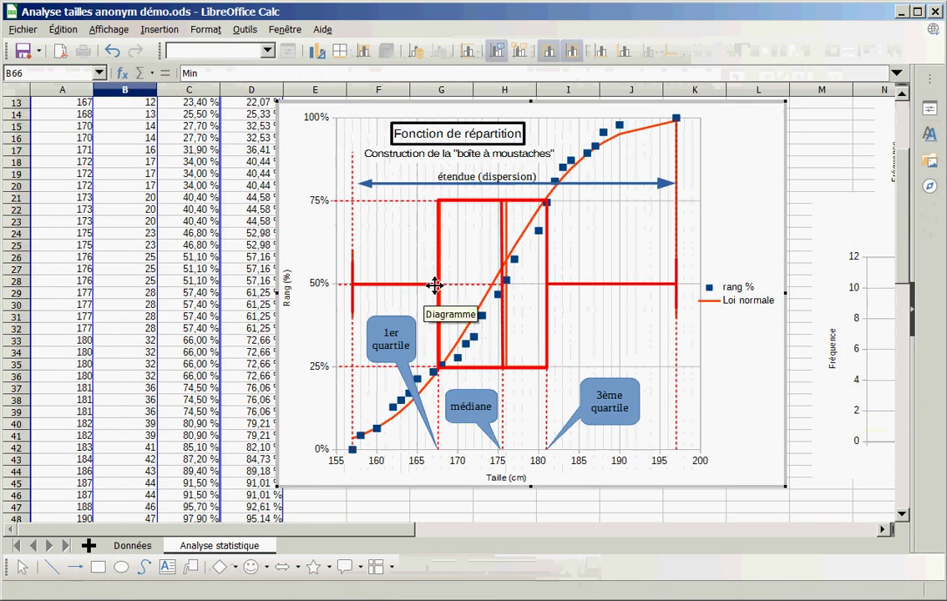
click(415, 285)
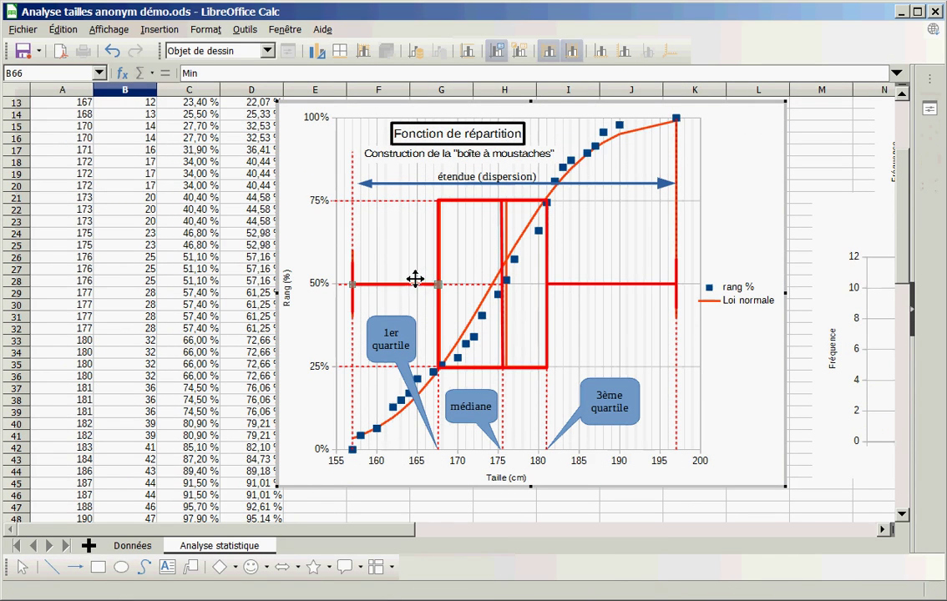
key(Escape)
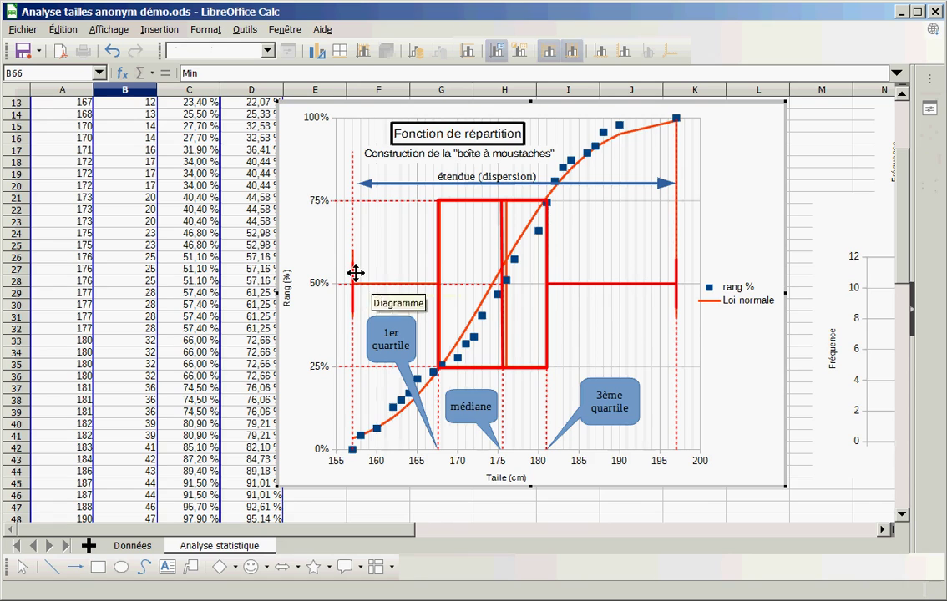
click(353, 273)
key(Escape)
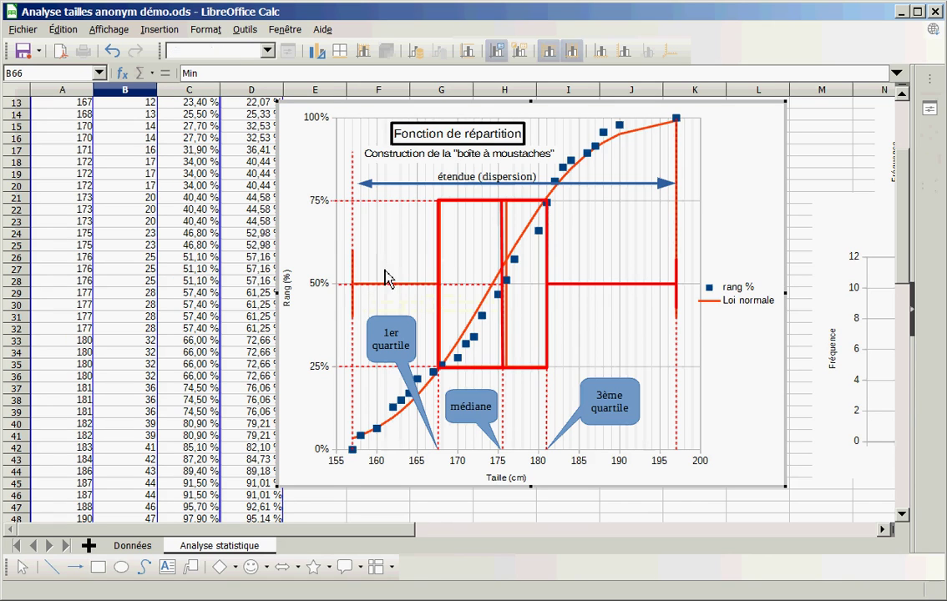
click(442, 262)
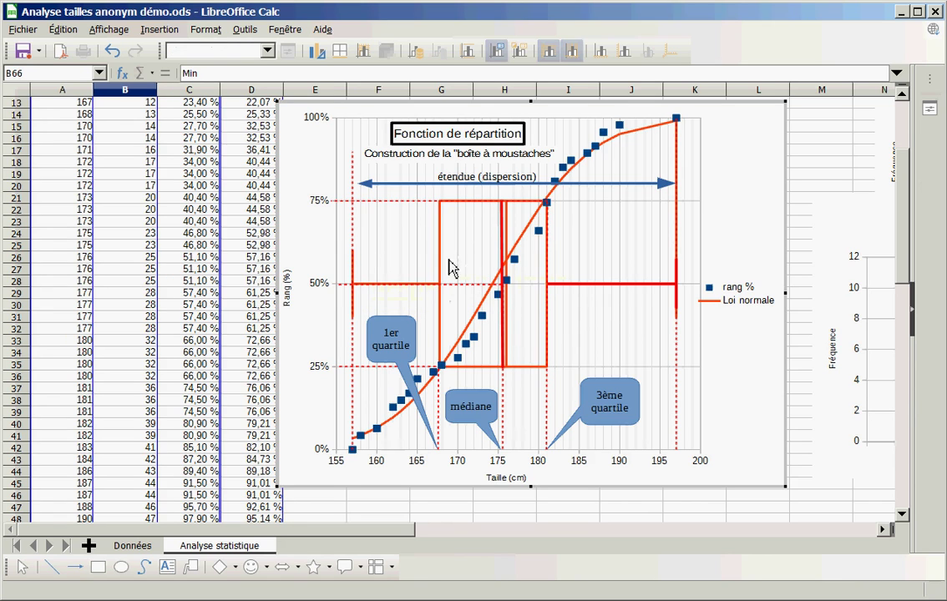
click(506, 247)
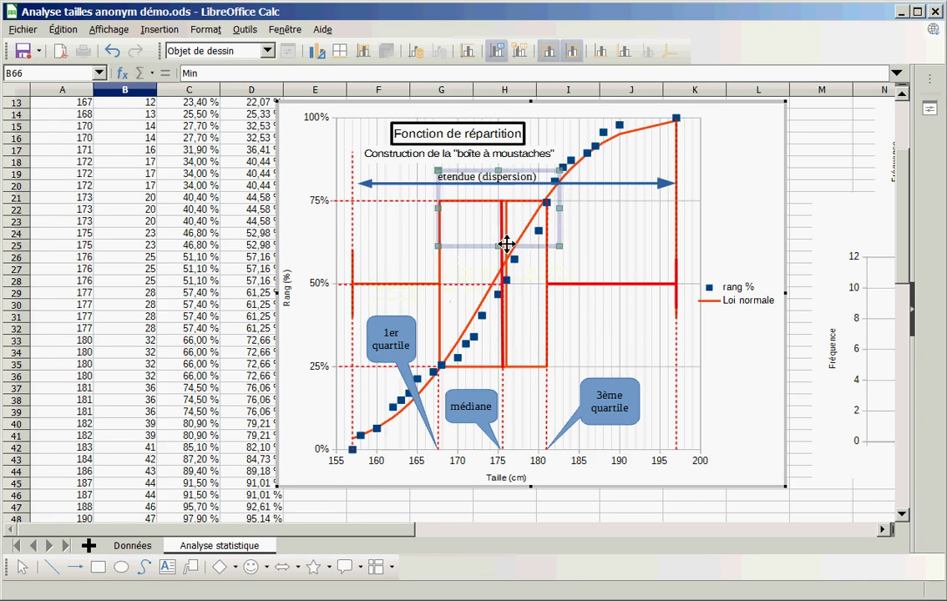
double_click(507, 263)
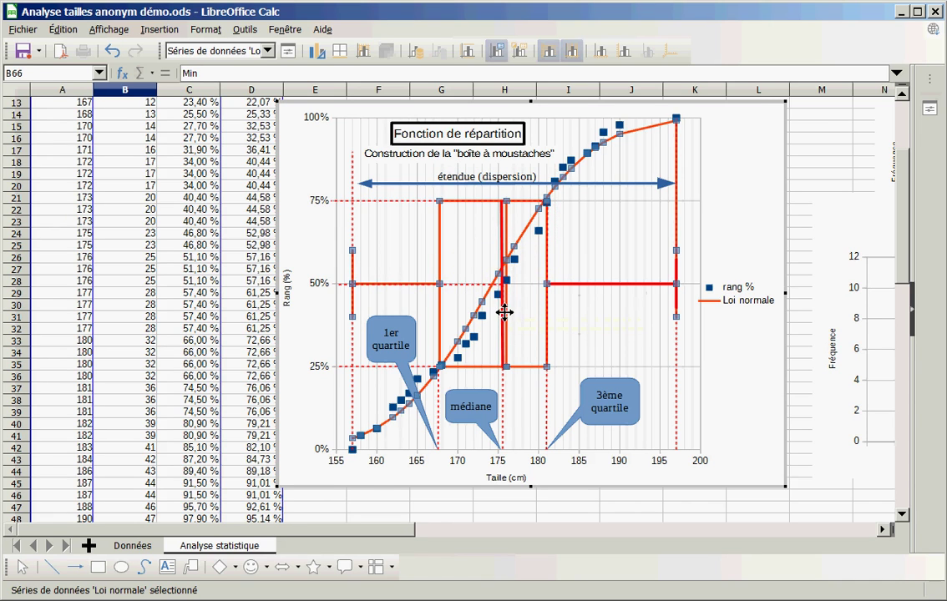
double_click(519, 323)
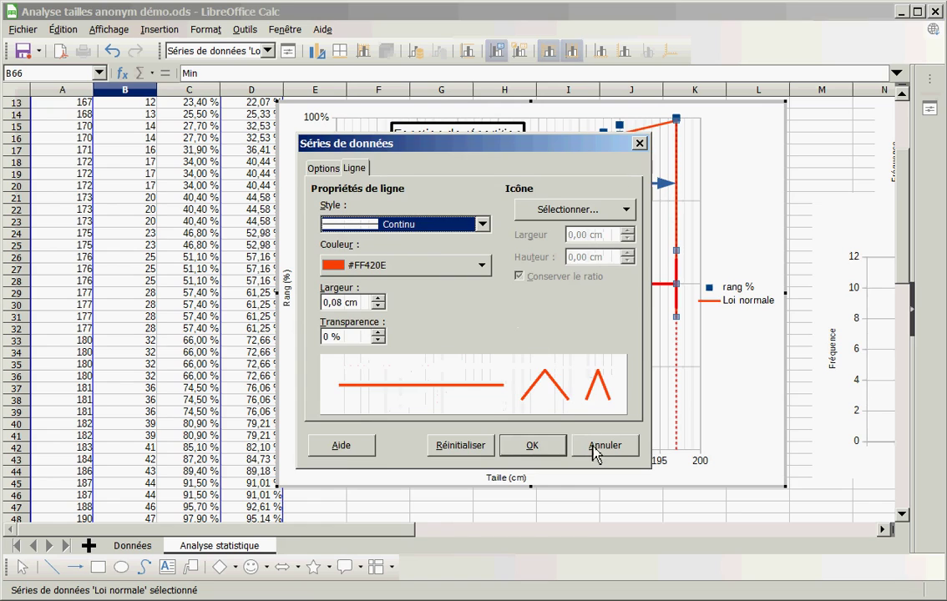
click(600, 445)
click(519, 311)
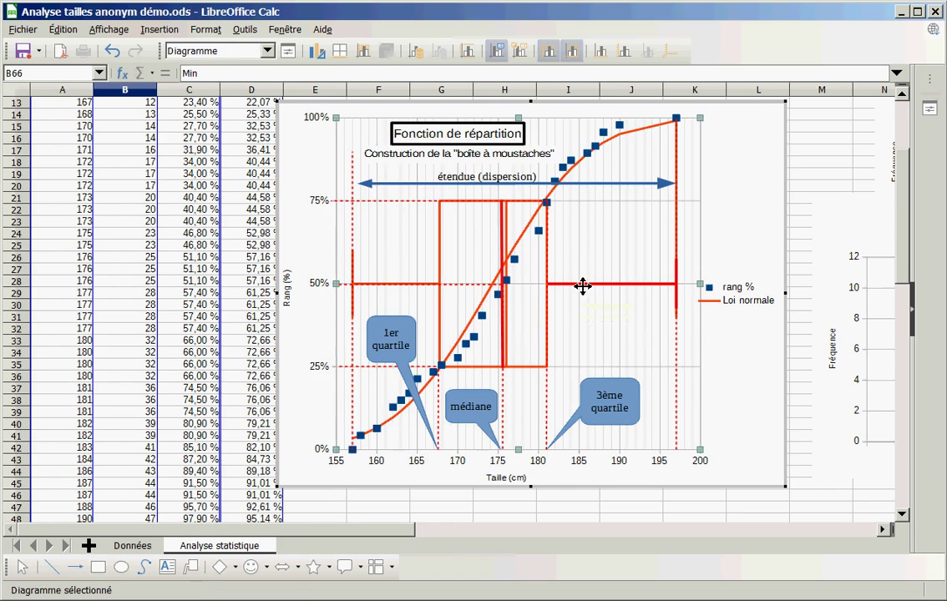
Delete the hand-drawn red whisker on the maximum side, its end cap and the red median line from the chart
click(581, 284)
click(676, 271)
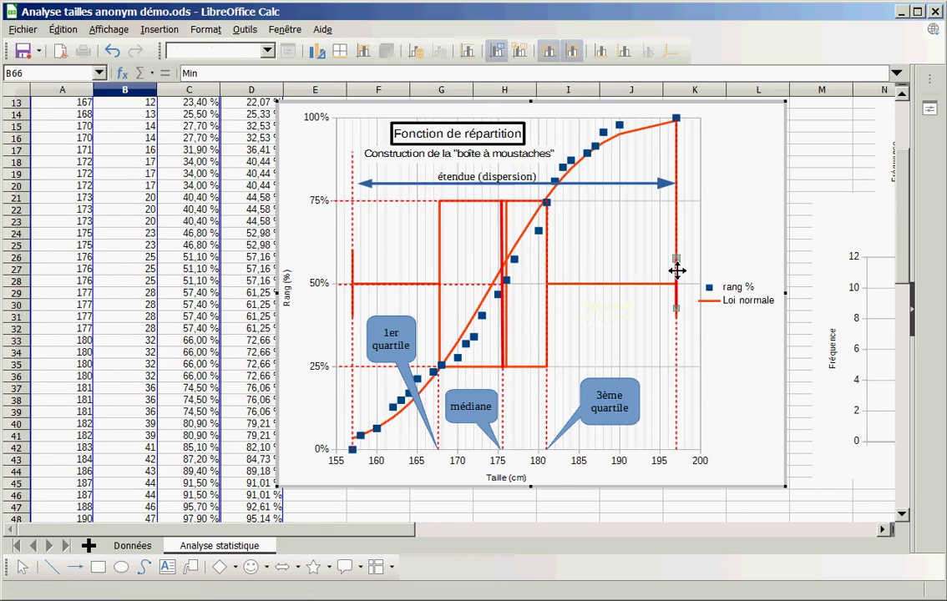
click(508, 315)
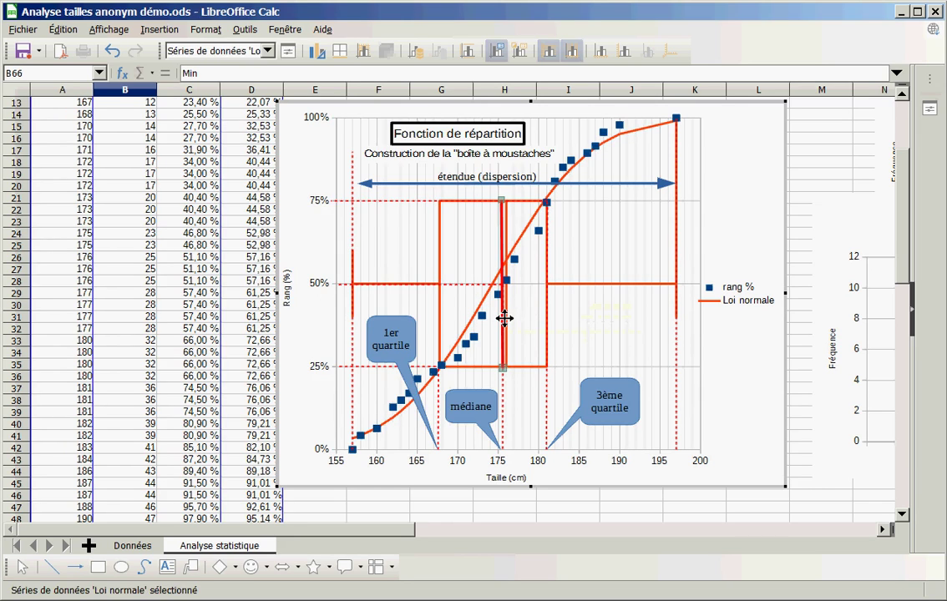
click(503, 323)
click(576, 320)
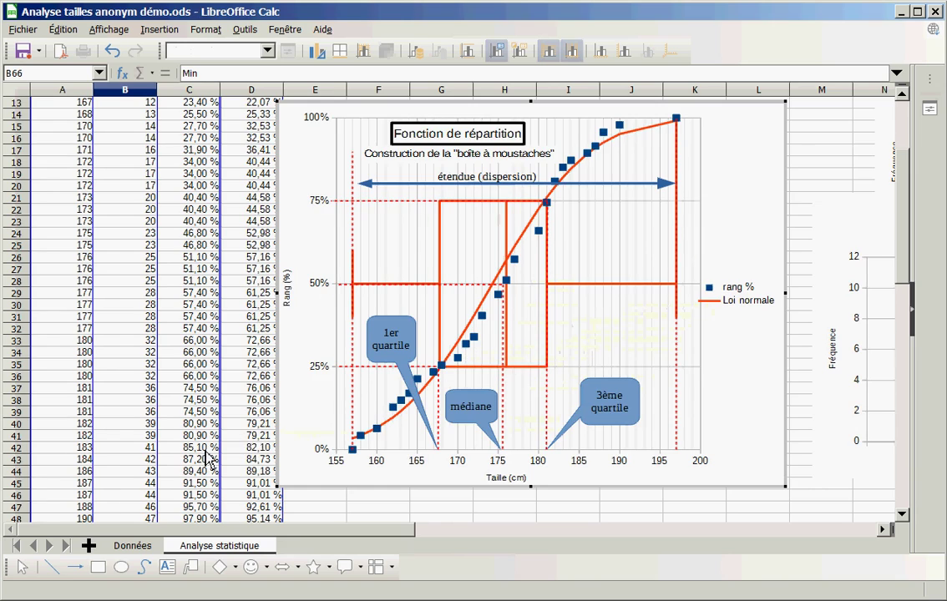
scroll(207, 451, down, 3)
scroll(251, 360, down, 7)
scroll(274, 363, up, 10)
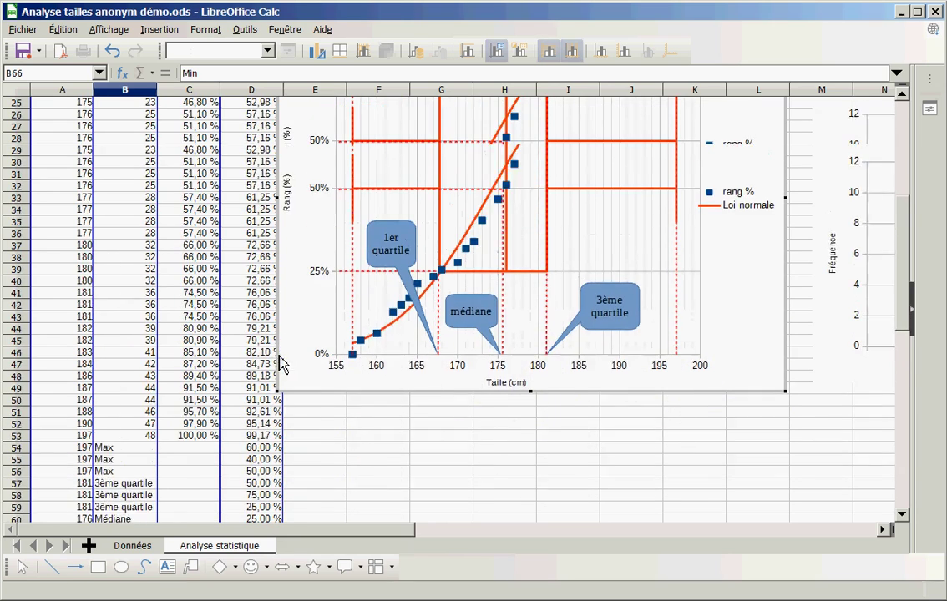